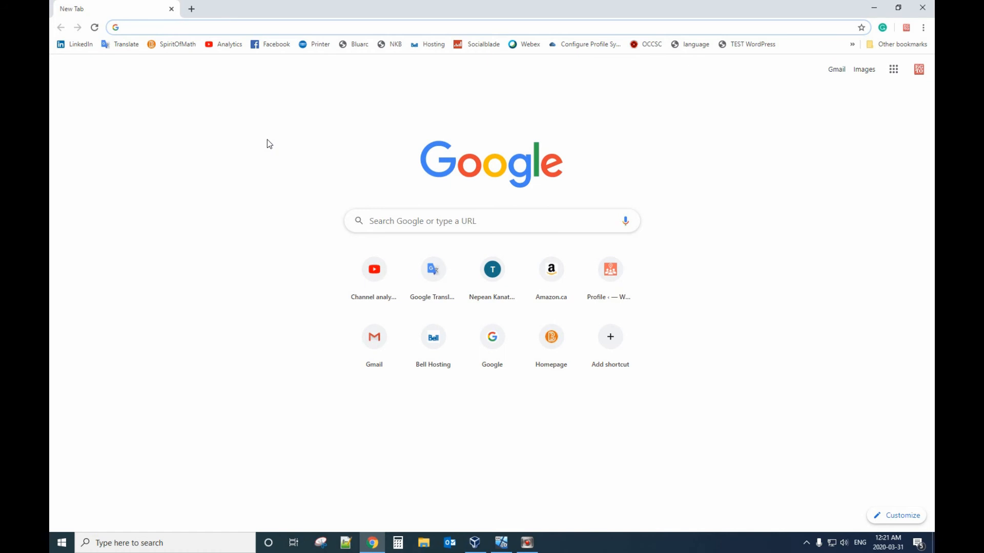
Step: Search Google for 'chrome remote' and open the Chrome Remote Desktop Remote Access page
left_click(455, 219)
type("chrome")
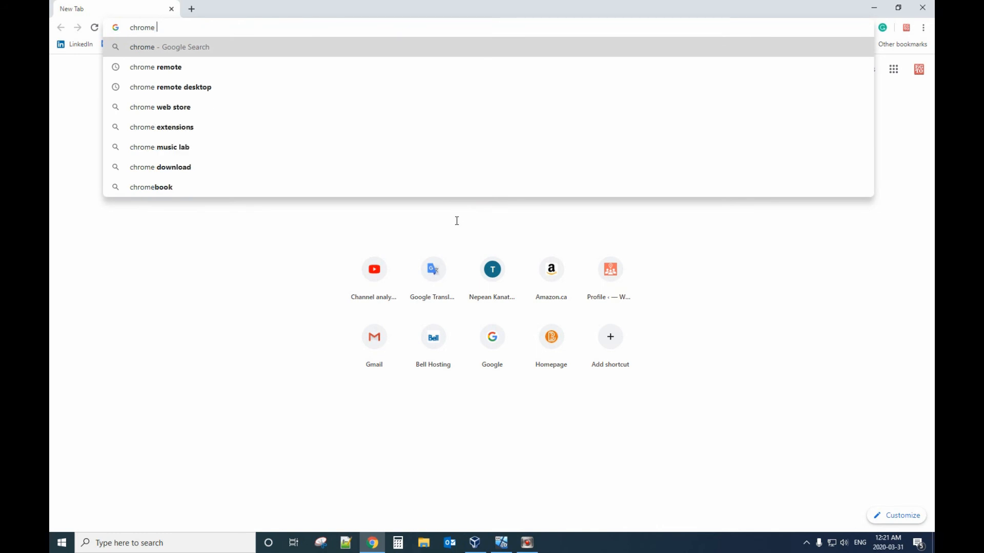
left_click(324, 69)
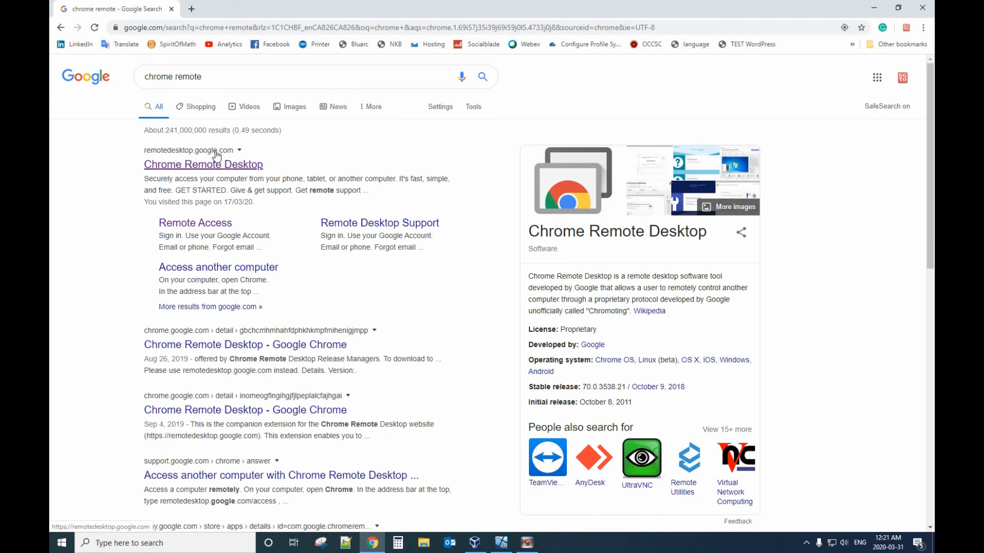
left_click(236, 164)
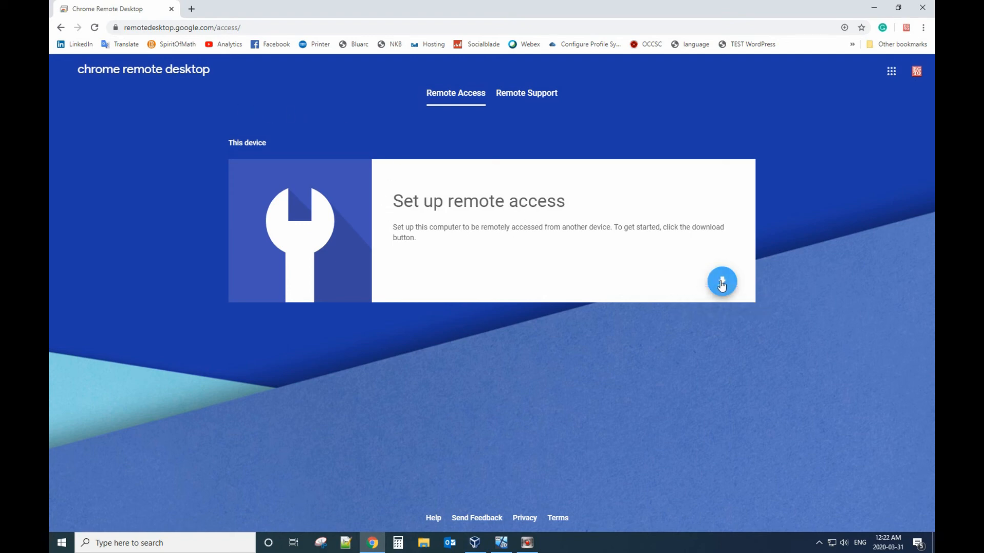
Step: Download the remote access host and add the Chrome Remote Desktop extension to Chrome
left_click(721, 282)
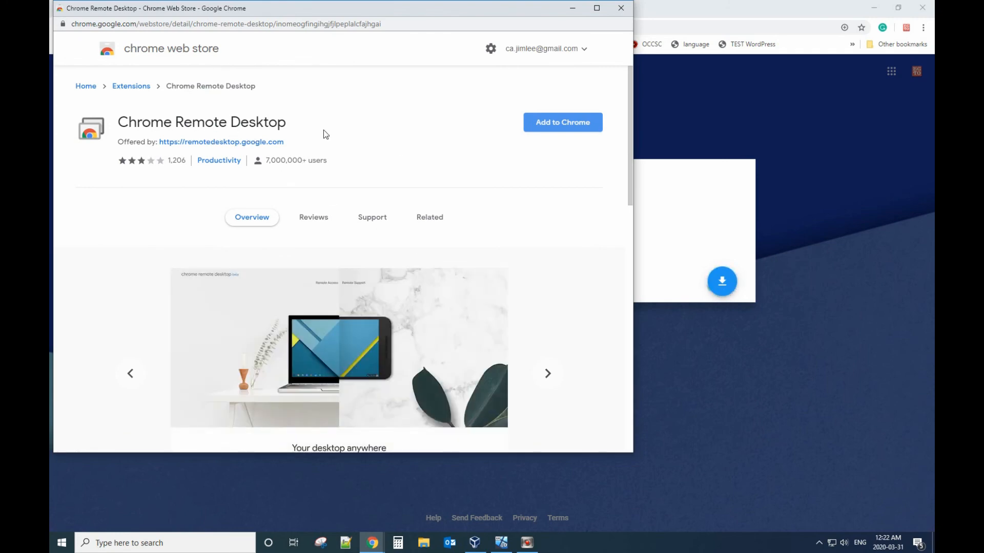
left_click(536, 129)
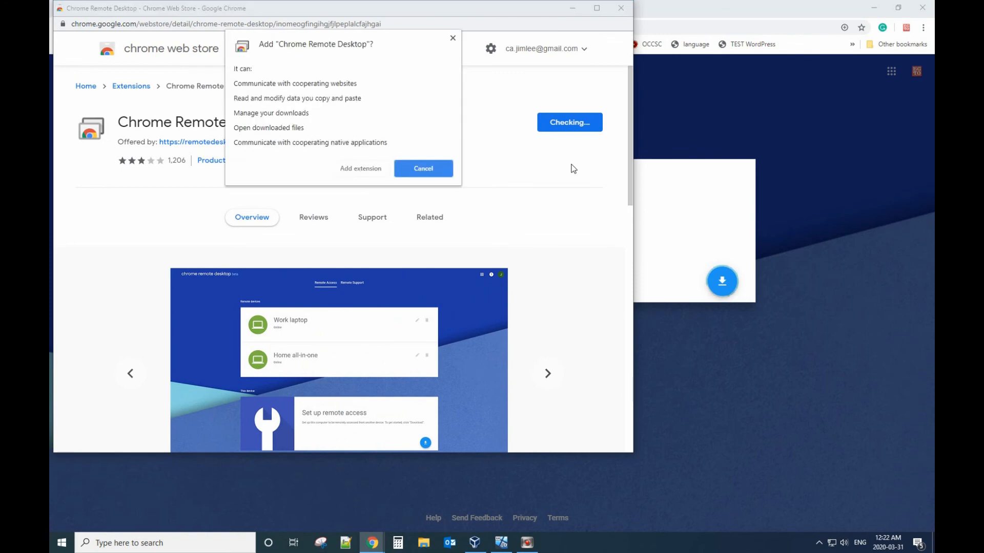
left_click(349, 169)
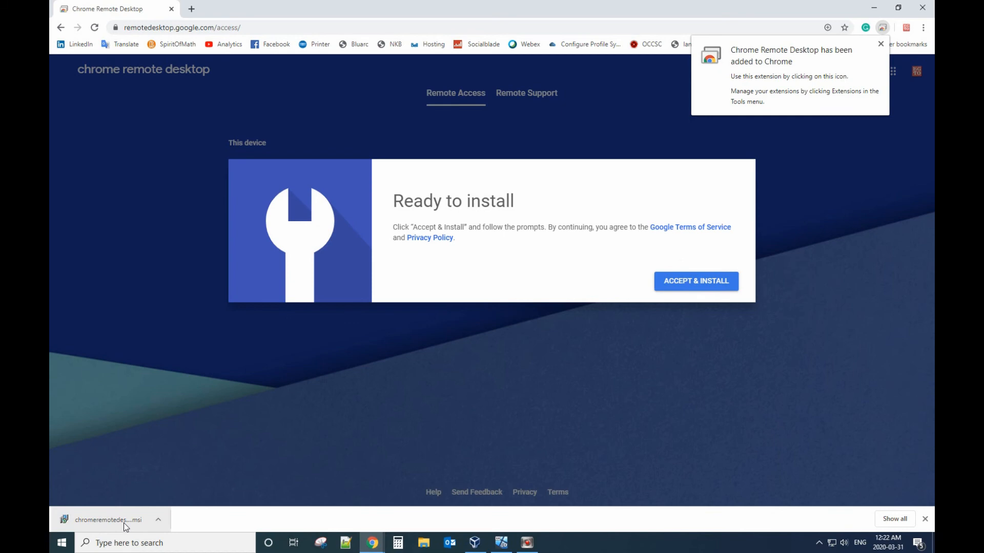
Step: Run the downloaded Chrome Remote Desktop Host .msi installer from the download shelf
left_click(114, 519)
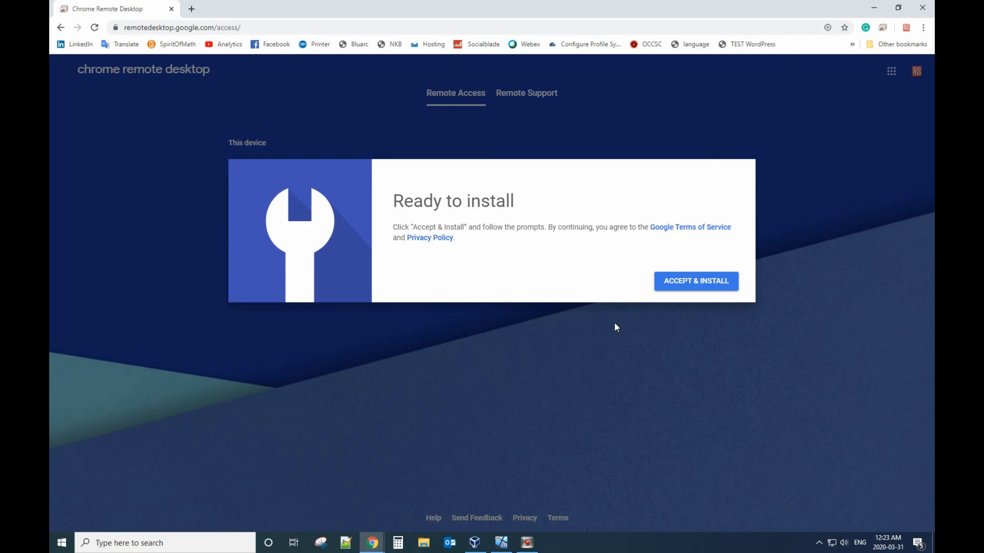
Step: Accept and install the host, decline Open download, and replace EE7Q1DH with 'Home computer'
left_click(698, 289)
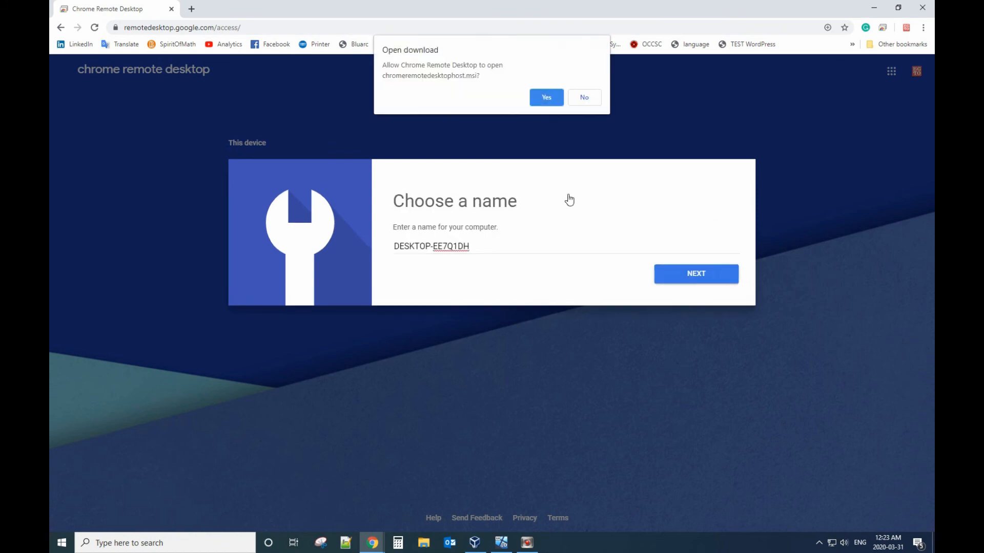
left_click(583, 98)
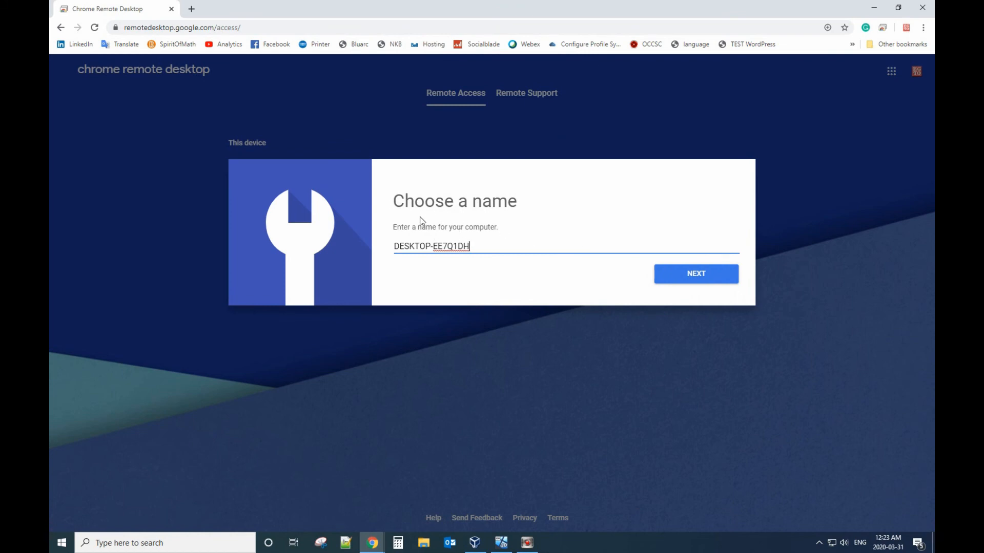
left_click(473, 248)
left_click_drag(470, 247, 386, 243)
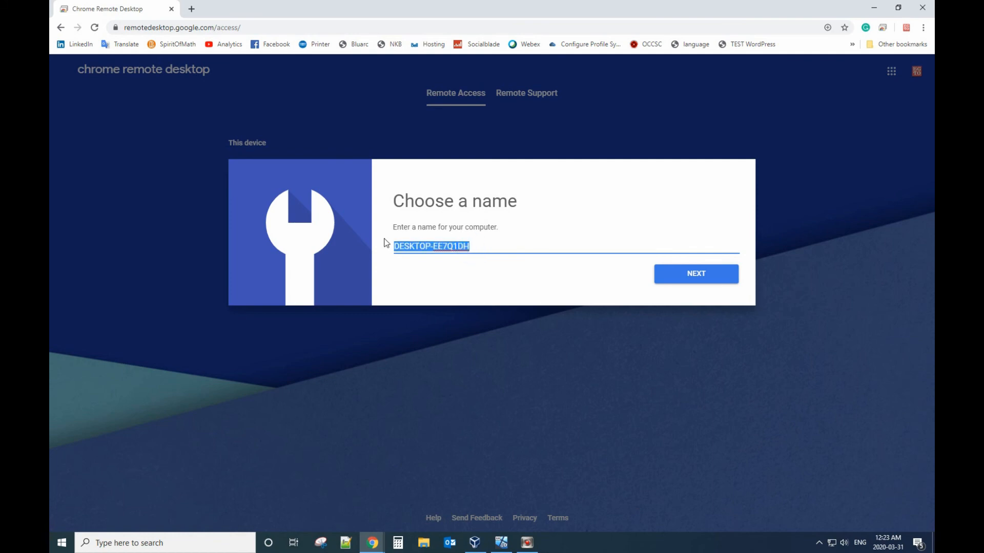
left_click(433, 246)
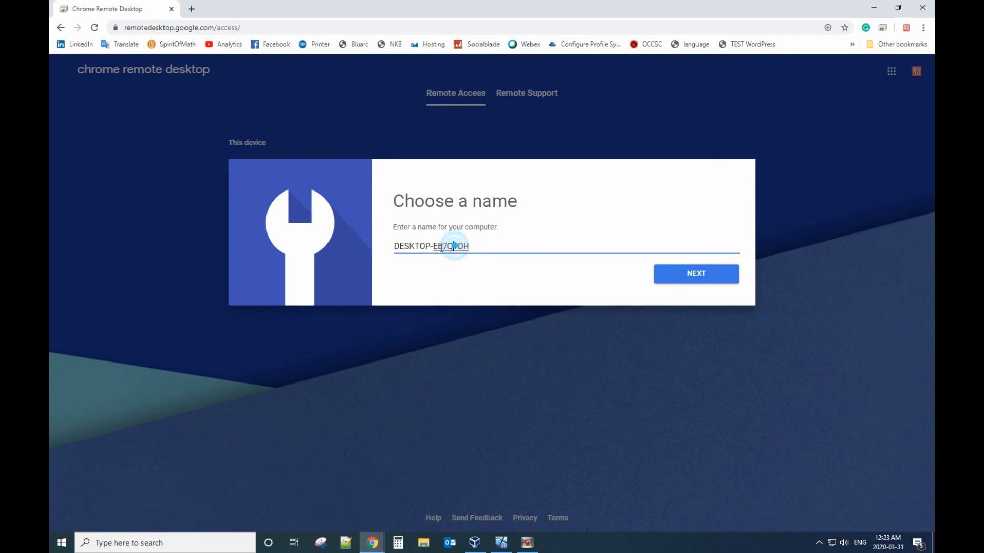
left_click_drag(433, 246, 503, 257)
type("Home ")
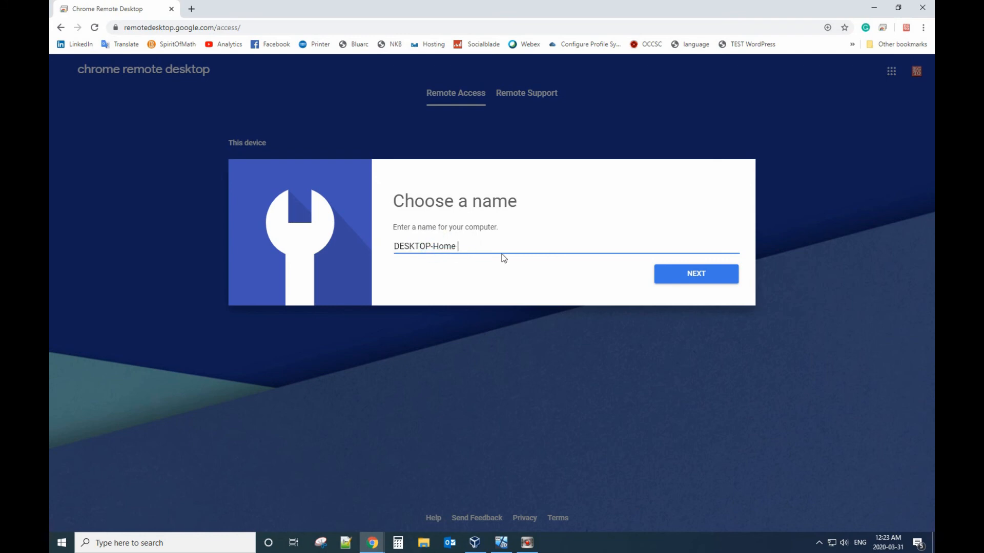
type("computer")
Step: Confirm the name, enter and confirm a six-digit PIN, start remote access, and save it in Chrome
left_click(674, 278)
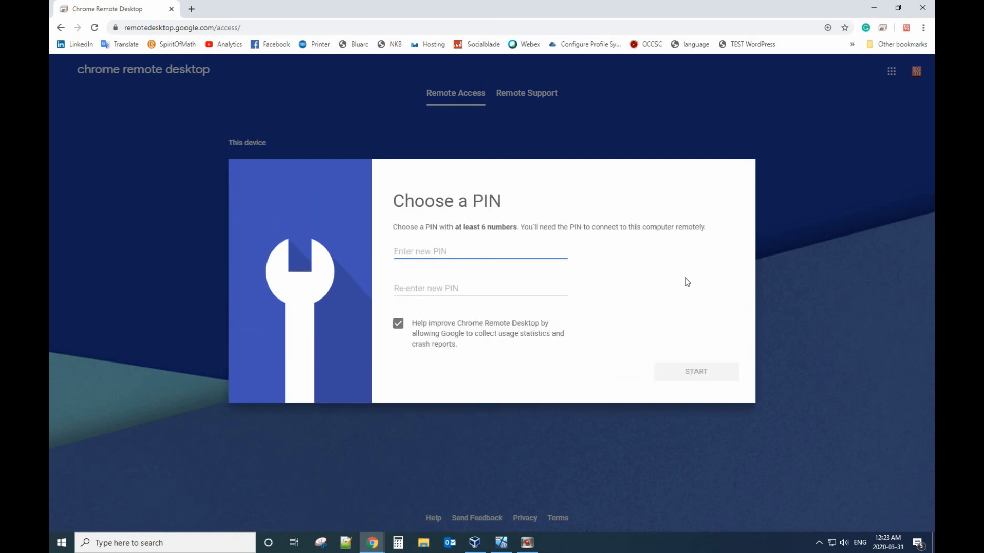
left_click(412, 251)
left_click_drag(459, 227, 513, 227)
left_click(458, 251)
type("12345")
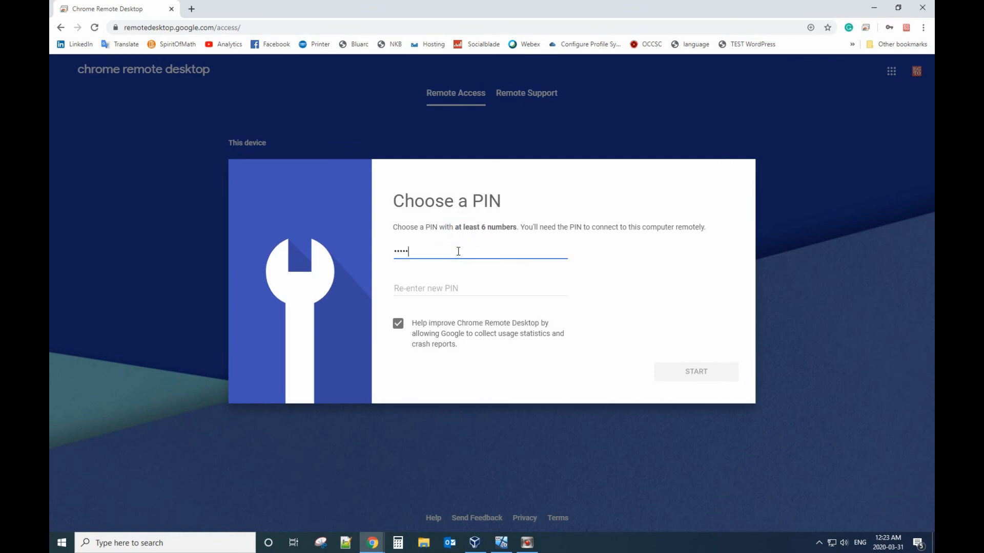
type("6")
left_click(434, 290)
type("123456")
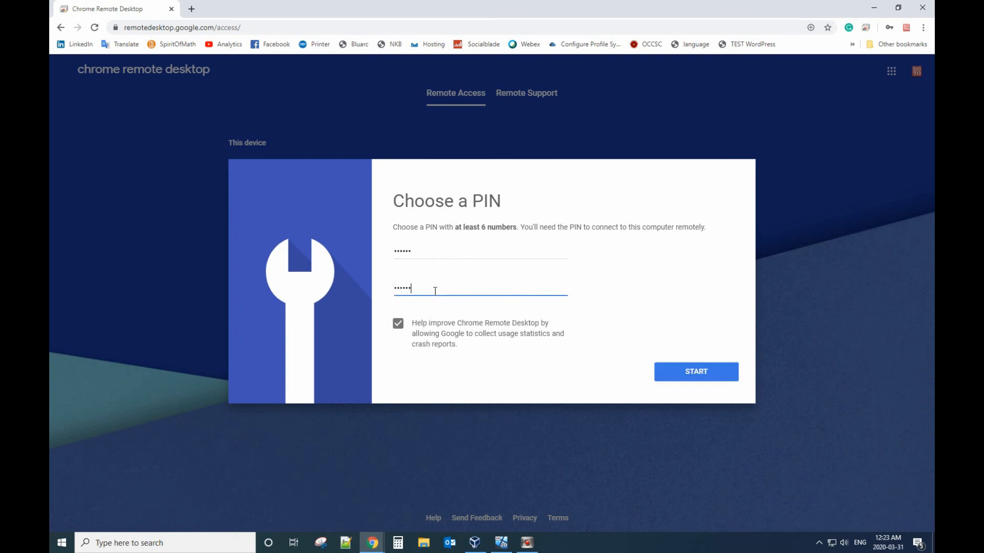
left_click(684, 375)
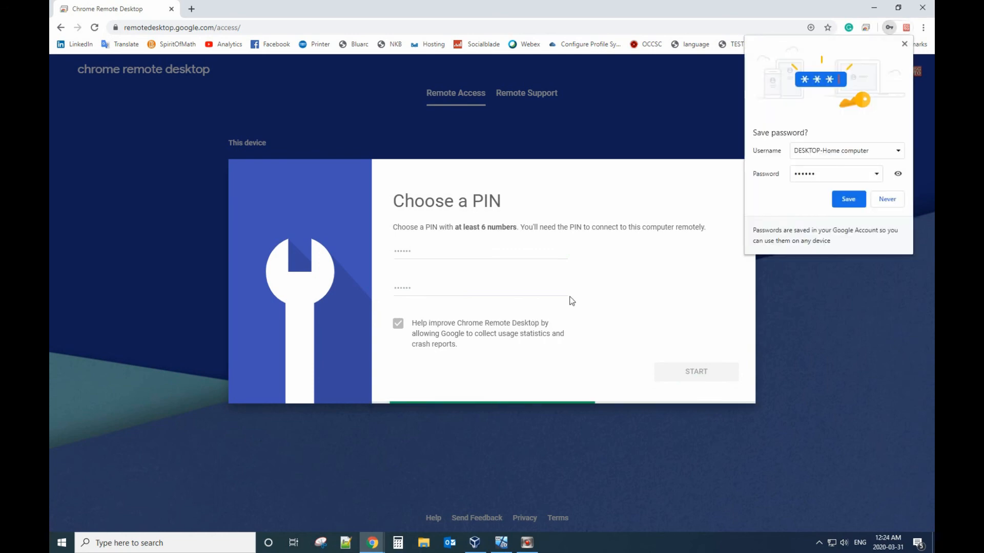
left_click(849, 199)
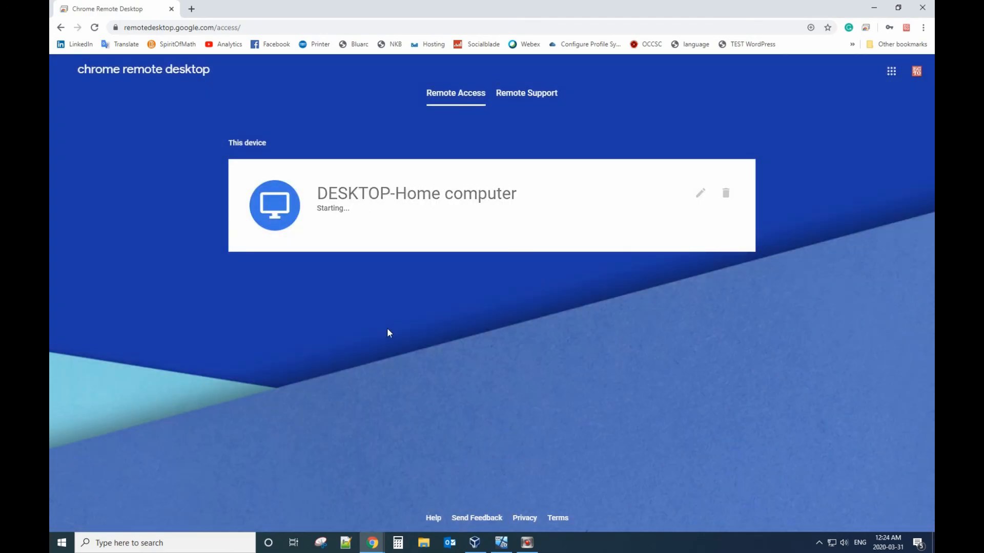
Step: Bring the Windows 10 VirtualBox window forward and enlarge it from its corner
left_click(502, 544)
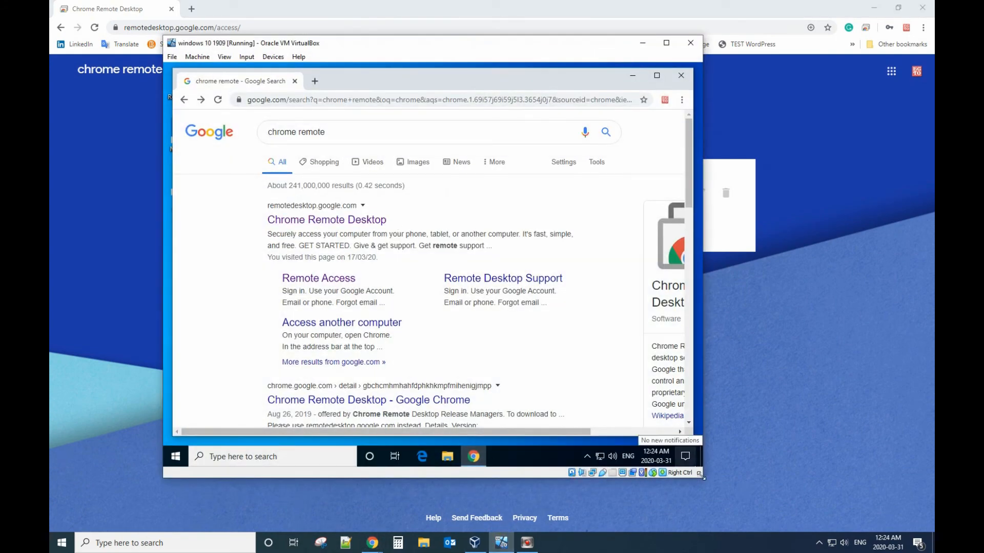
left_click_drag(700, 475, 754, 484)
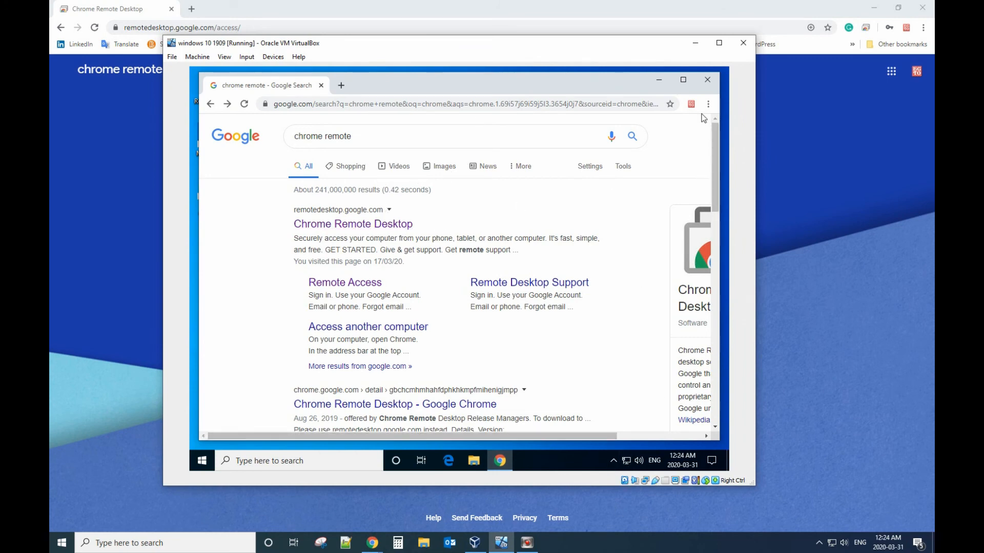
left_click_drag(613, 436, 699, 436)
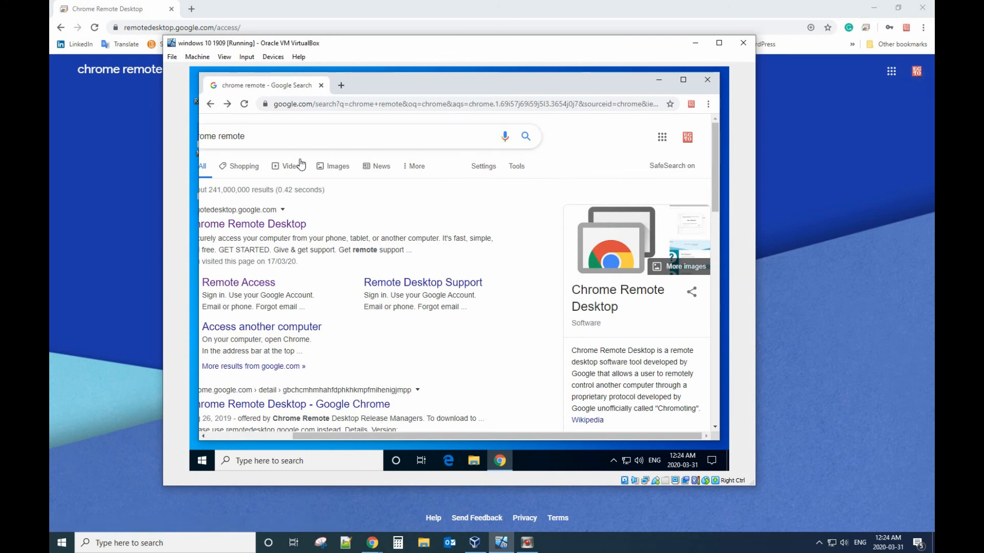
Step: Open the Chrome Remote Desktop site in the guest Chrome and adjust the browser window size
left_click(280, 224)
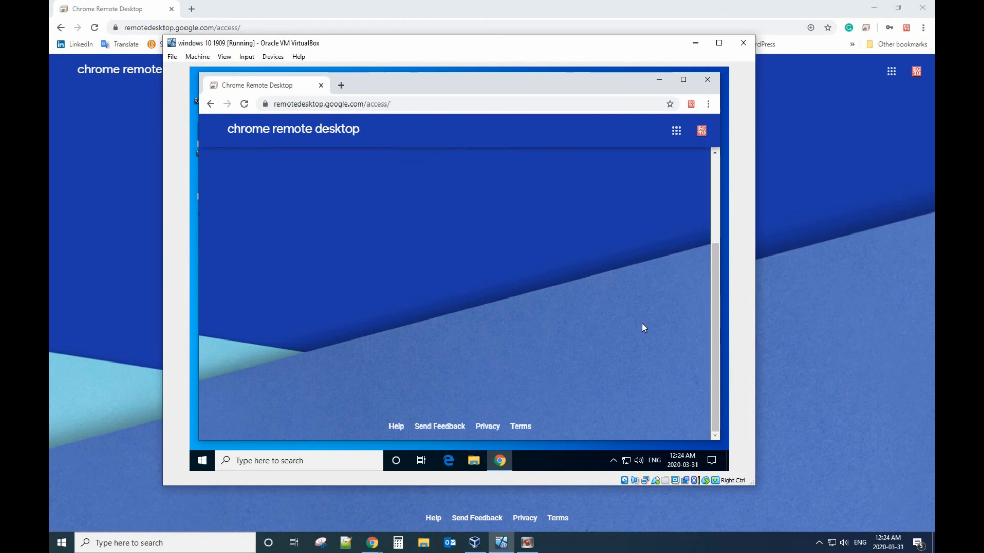
left_click_drag(714, 278, 715, 182)
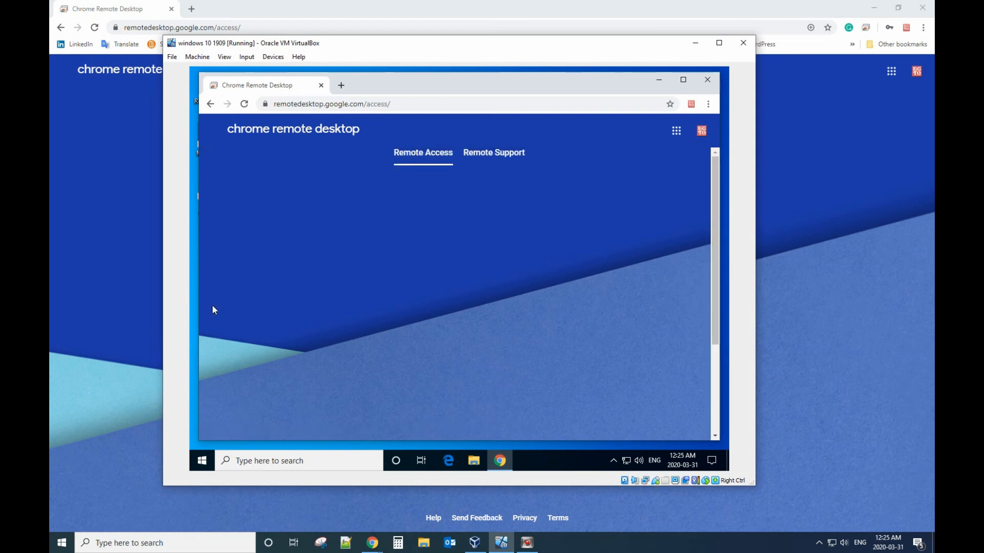
left_click(683, 80)
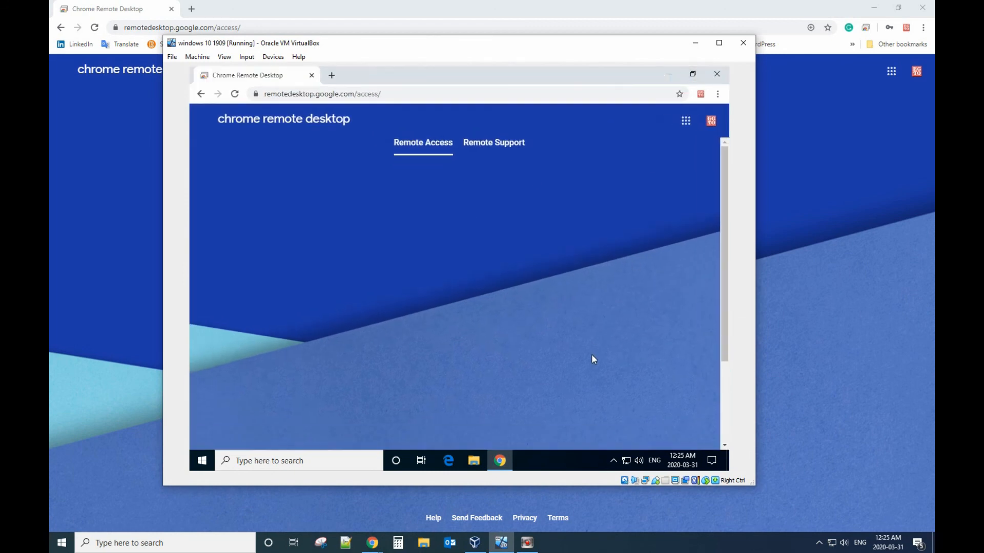
scroll(565, 380, "down", 3)
scroll(565, 380, "up", 3)
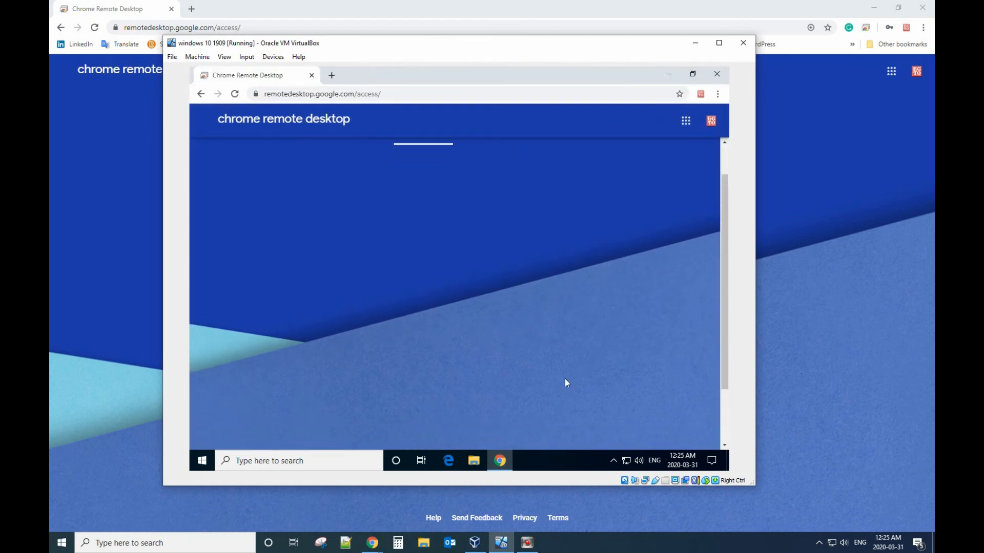
scroll(565, 379, "down", 3)
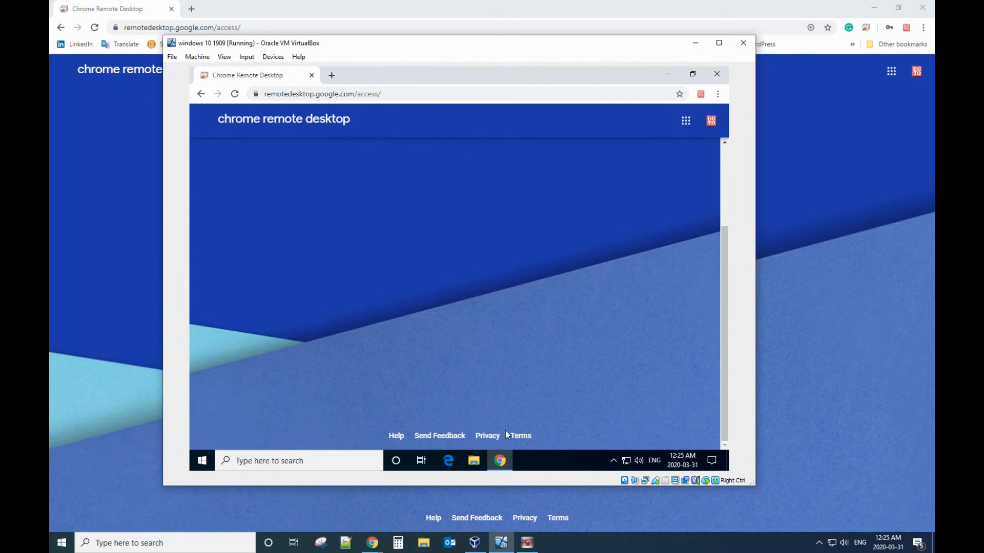
left_click(692, 73)
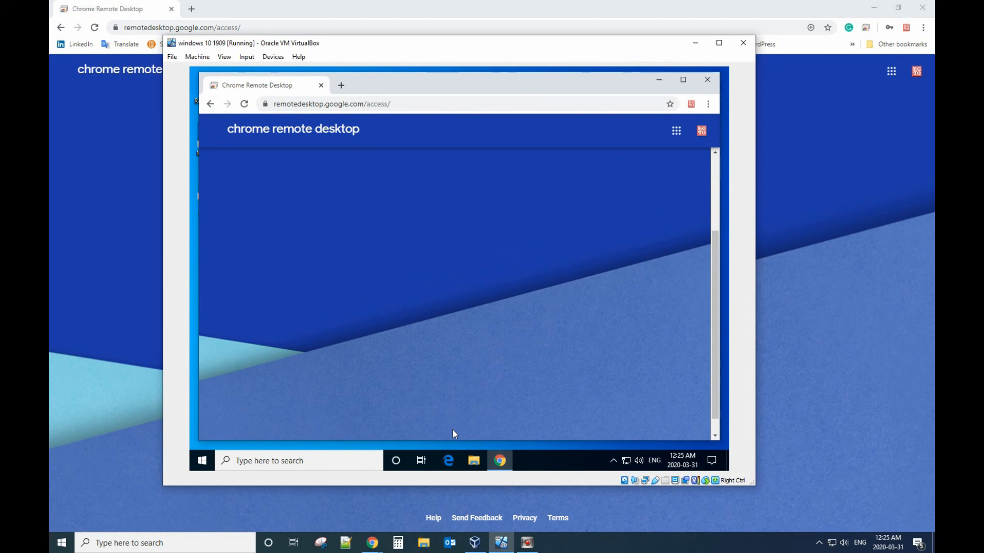
scroll(464, 398, "up", 3)
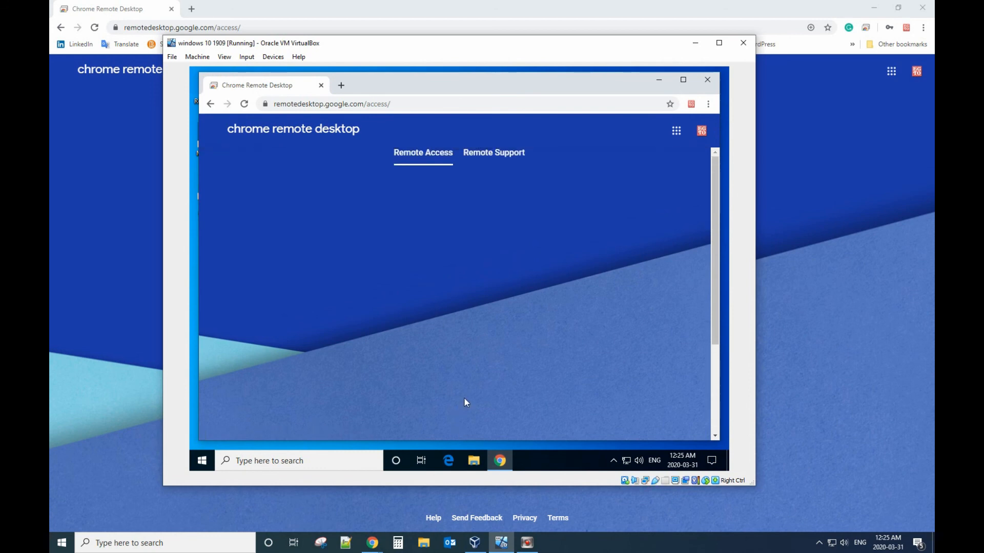
Step: Switch from Remote Support back to Remote Access in the guest and scroll to Set up remote access
left_click(510, 157)
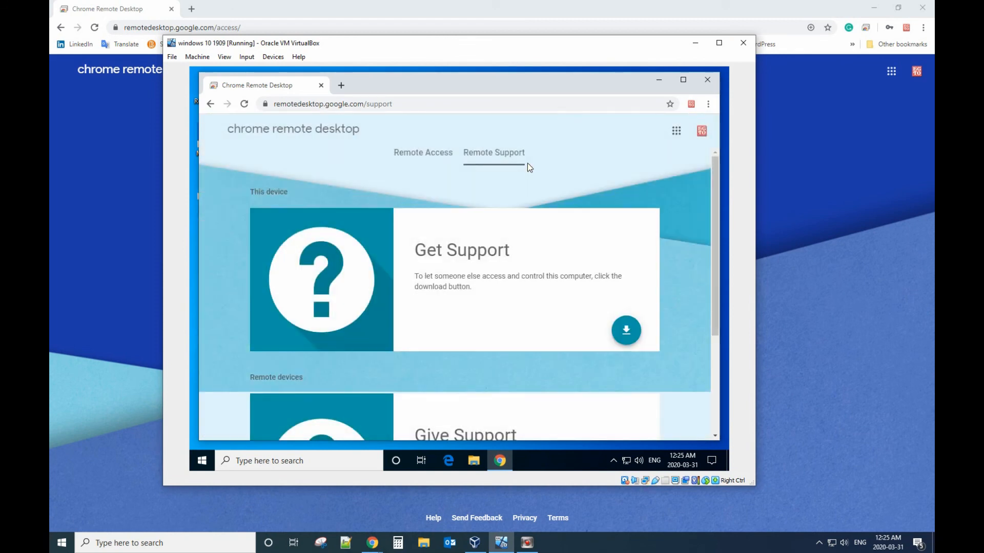
left_click(434, 155)
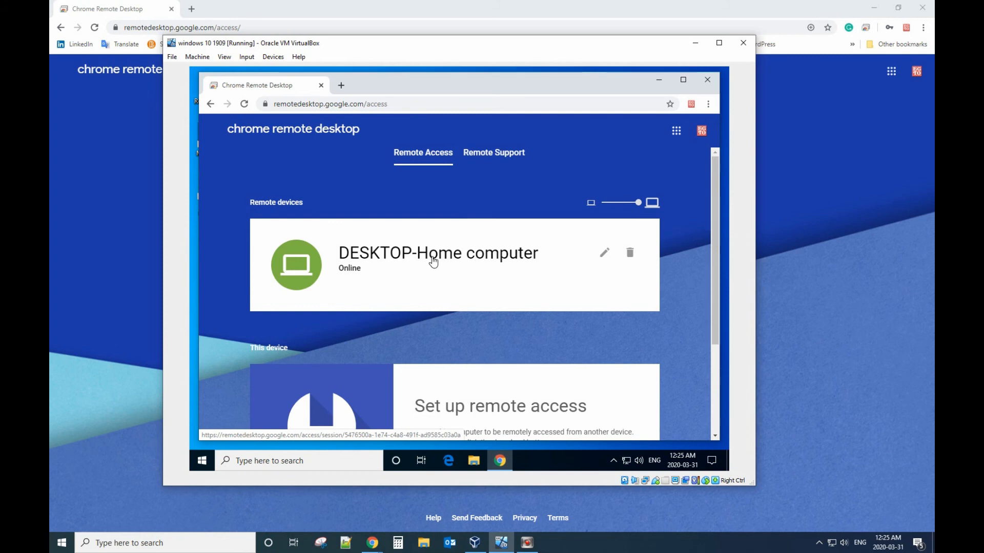
scroll(477, 263, "down", 3)
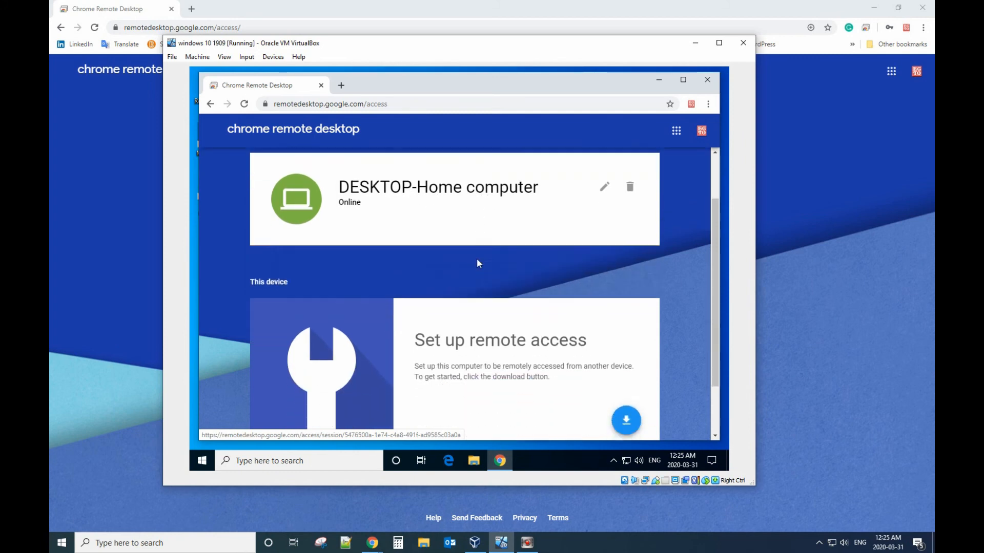
Step: Start the host download in the VM and add the Chrome Remote Desktop extension to its Chrome
left_click(625, 354)
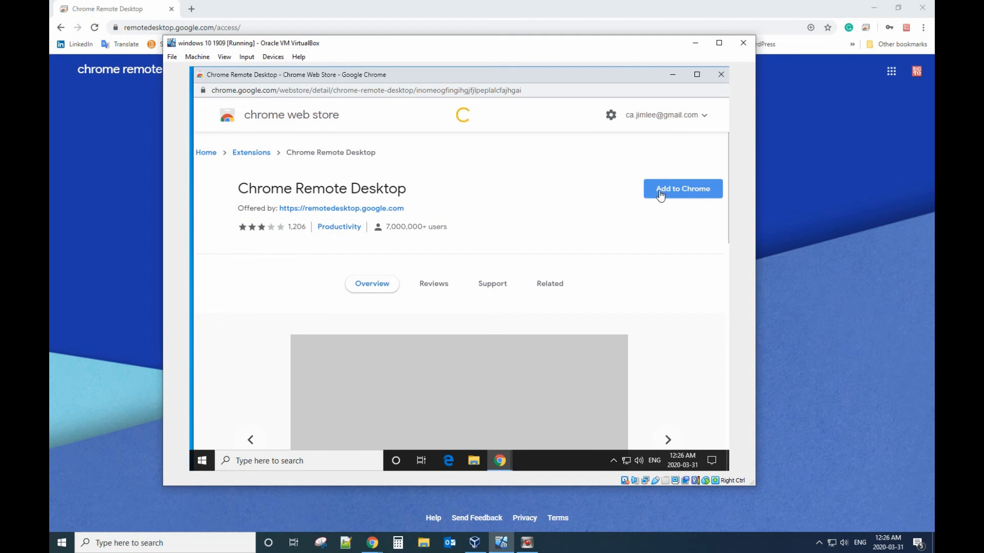
left_click(665, 193)
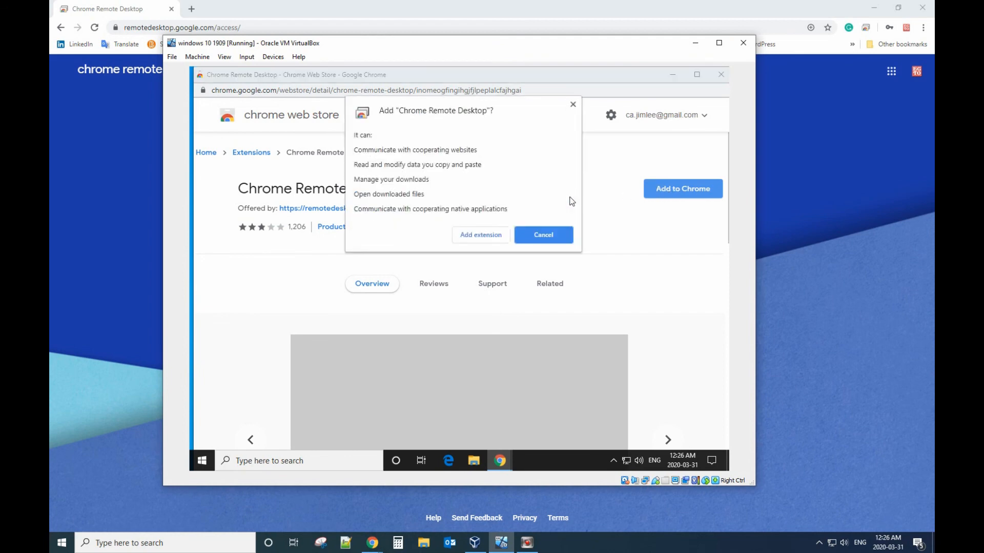
left_click(480, 235)
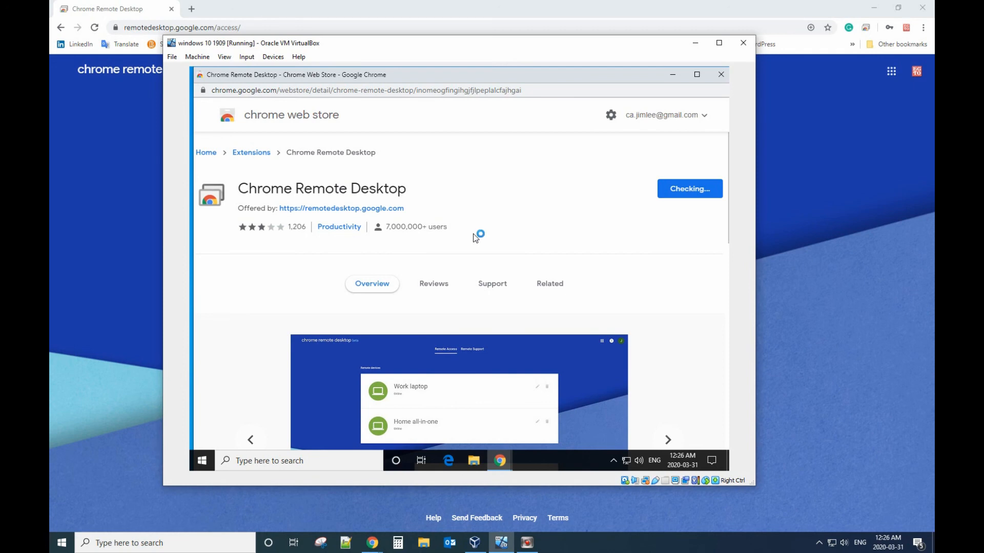
scroll(475, 238, "down", 2)
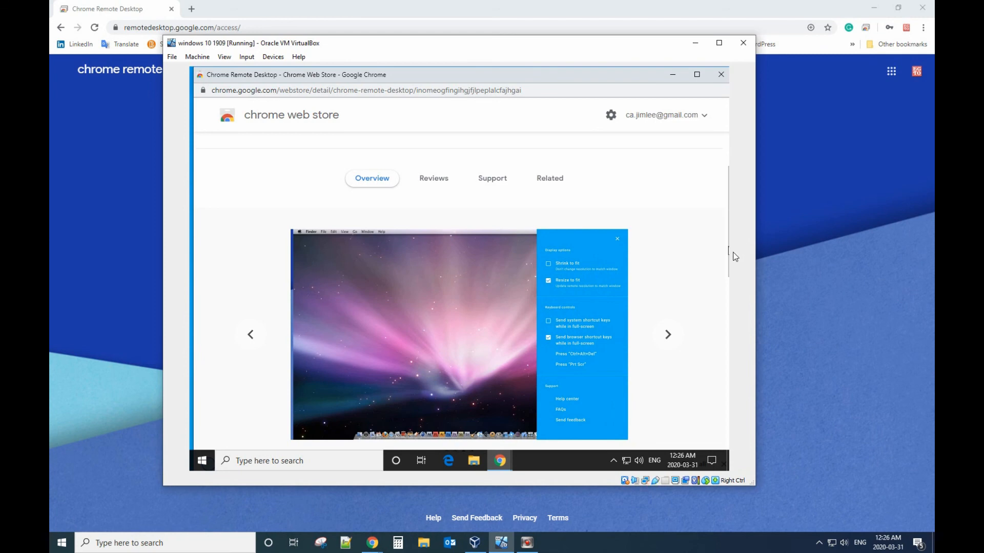
scroll(728, 257, "down", 3)
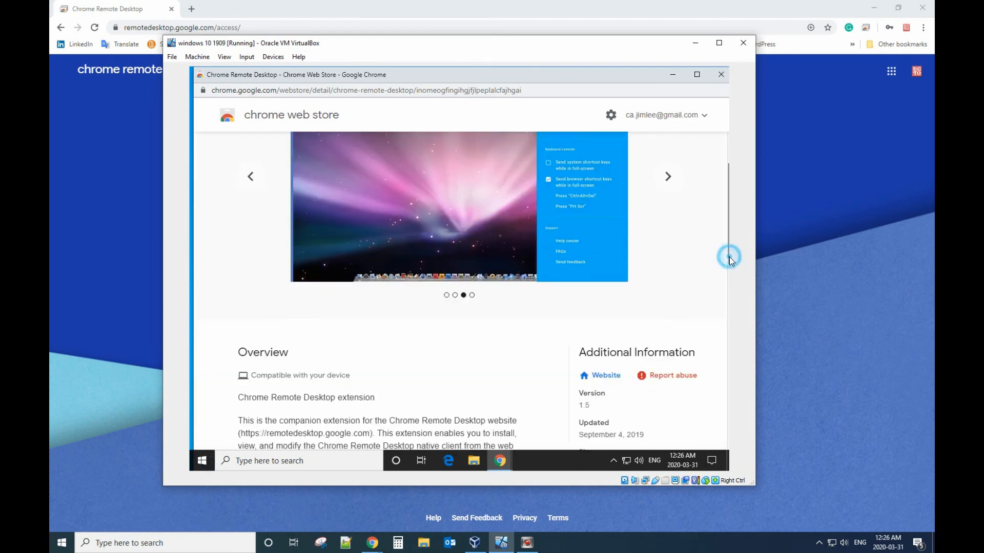
scroll(728, 257, "down", 1)
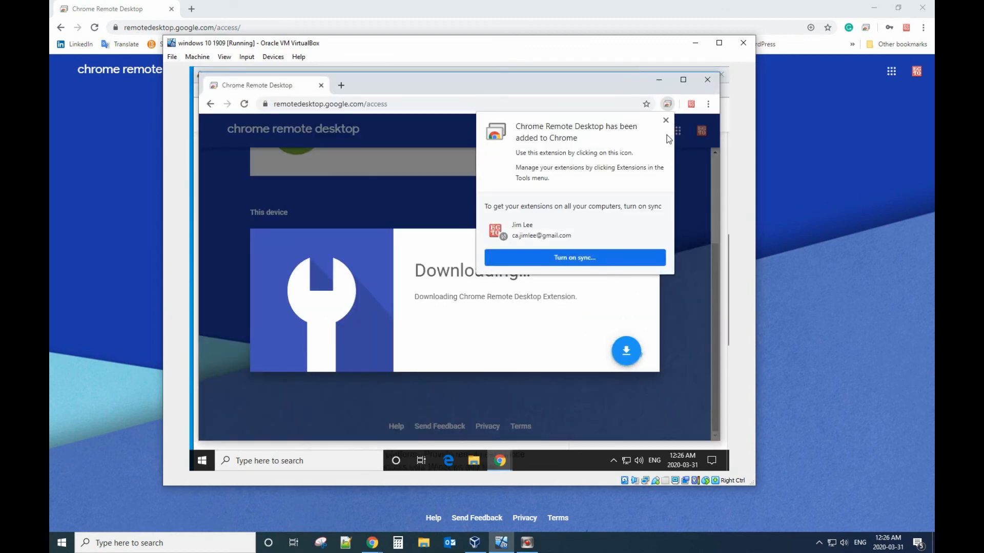
Step: Dismiss the extension-added notice and open the downloaded 14.8 MB host .msi
left_click(666, 120)
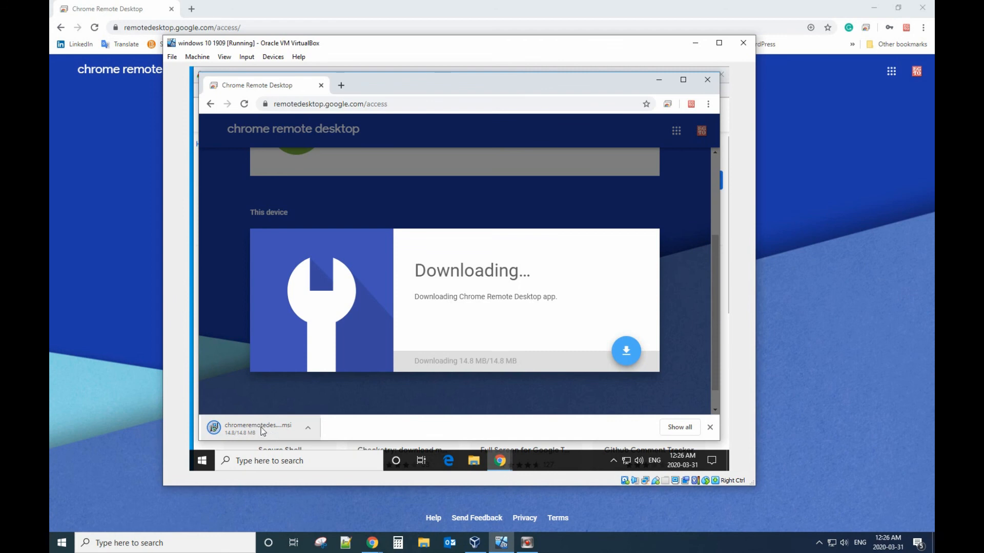
left_click(254, 432)
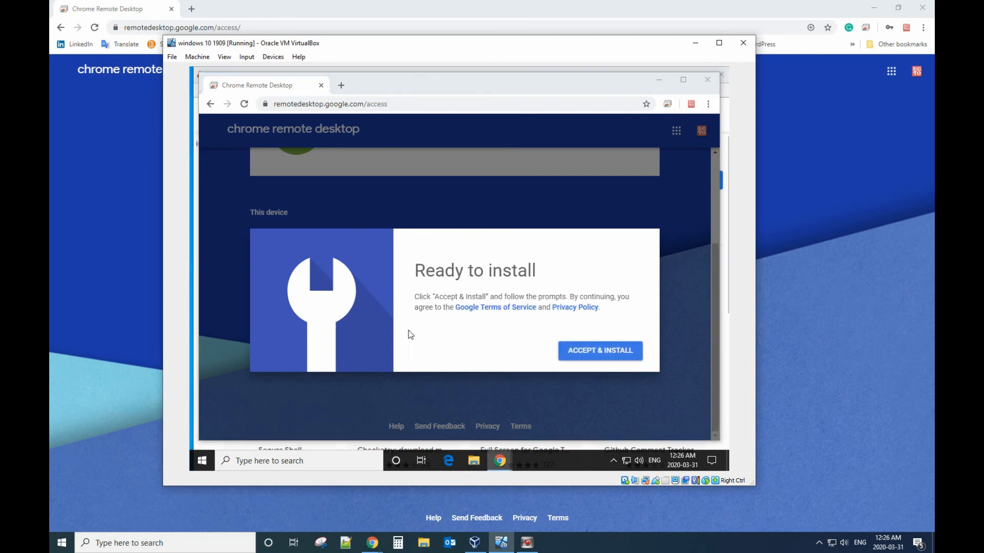
Step: Accept and install the host on the VM, allowing the UAC prompt and declining Open download
left_click(581, 353)
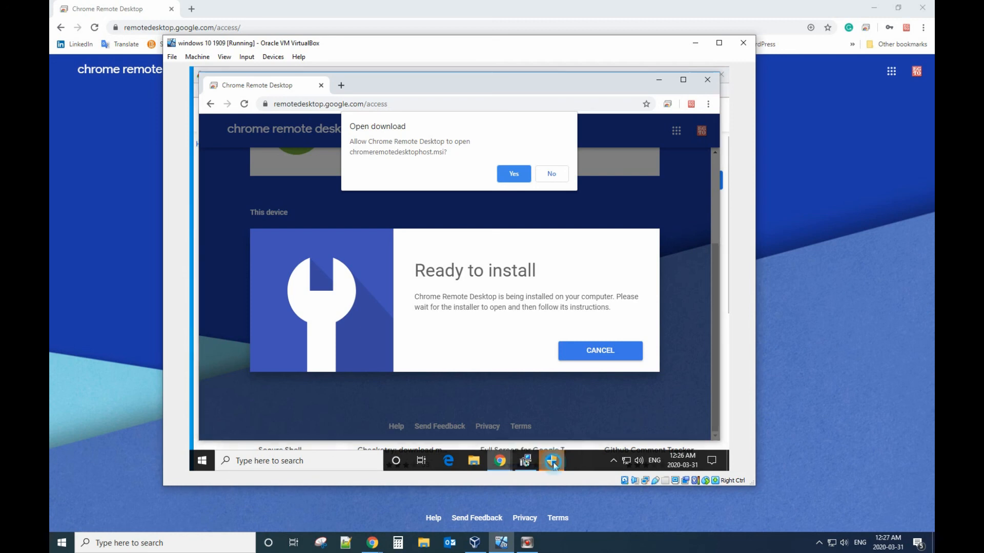
left_click(551, 461)
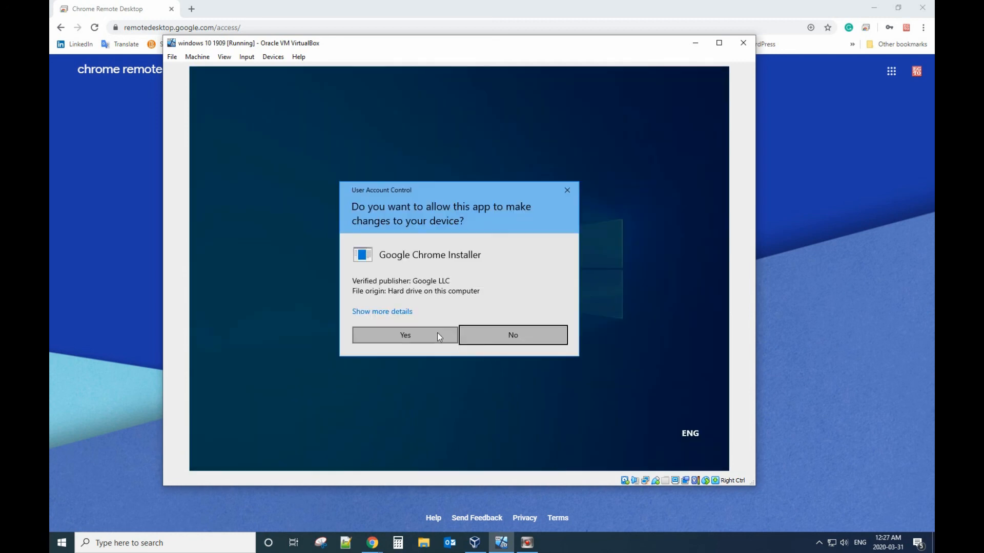
left_click(418, 336)
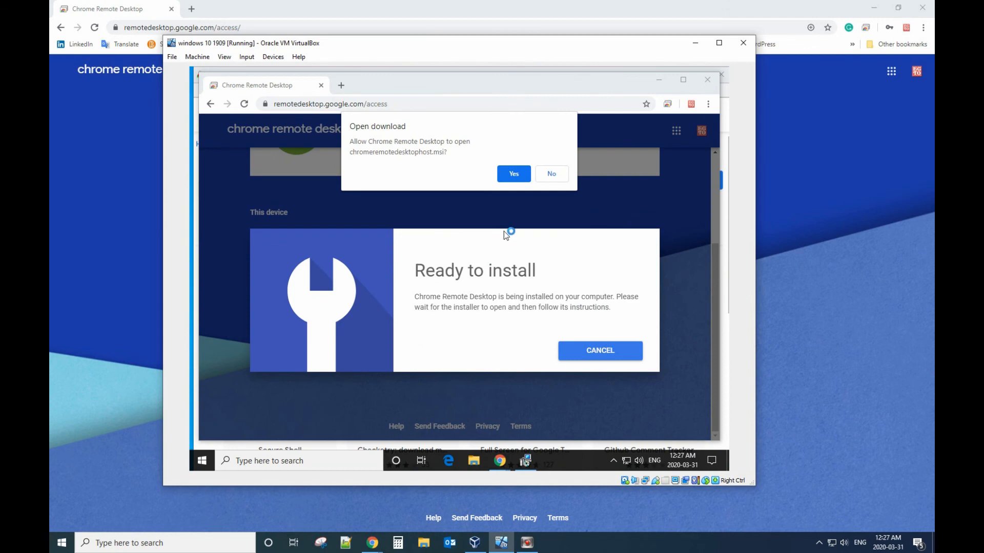
left_click(553, 179)
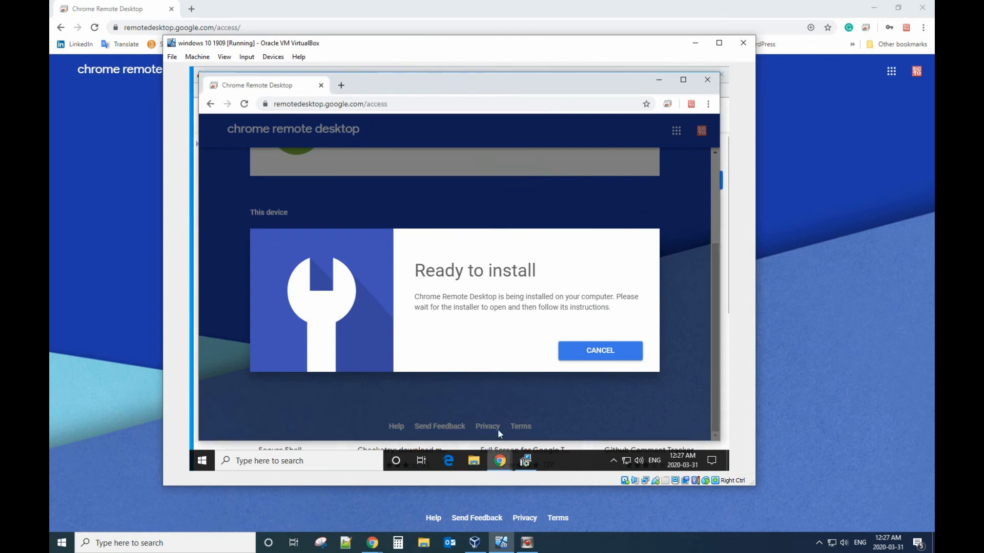
left_click(524, 458)
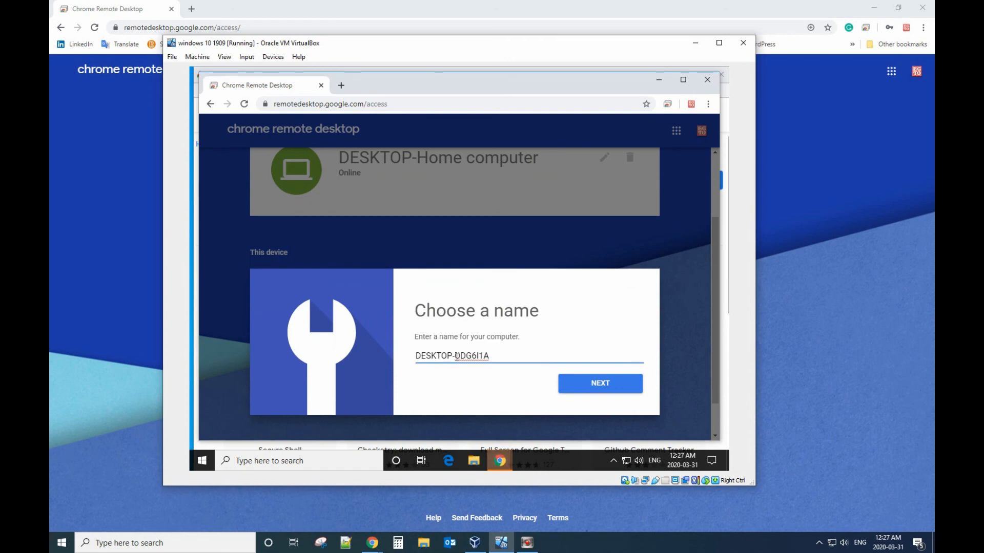
Step: Replace the generated name suffix with 'Office computer' to name the guest DESKTOP-Office computer, and continue
left_click_drag(455, 356, 498, 357)
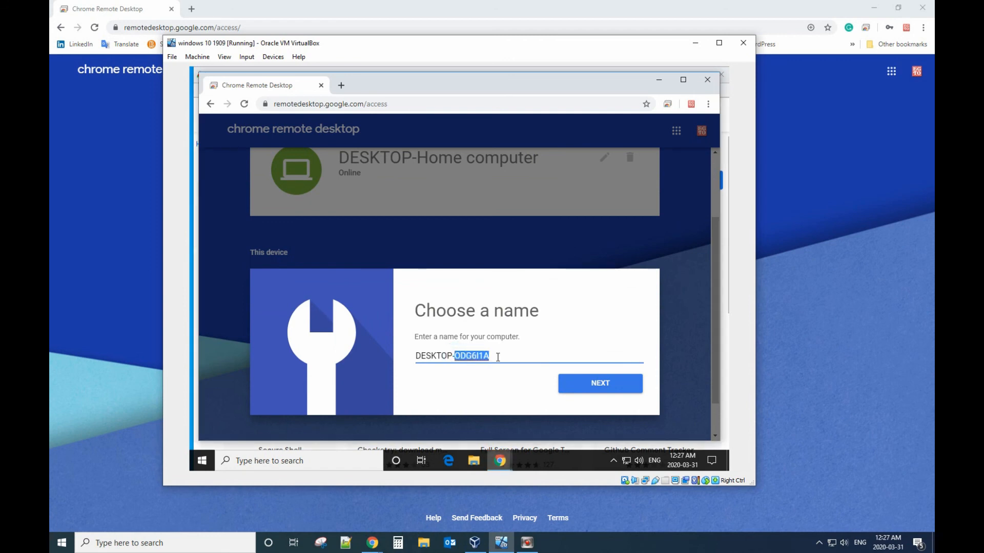
type("Office computer")
left_click(567, 386)
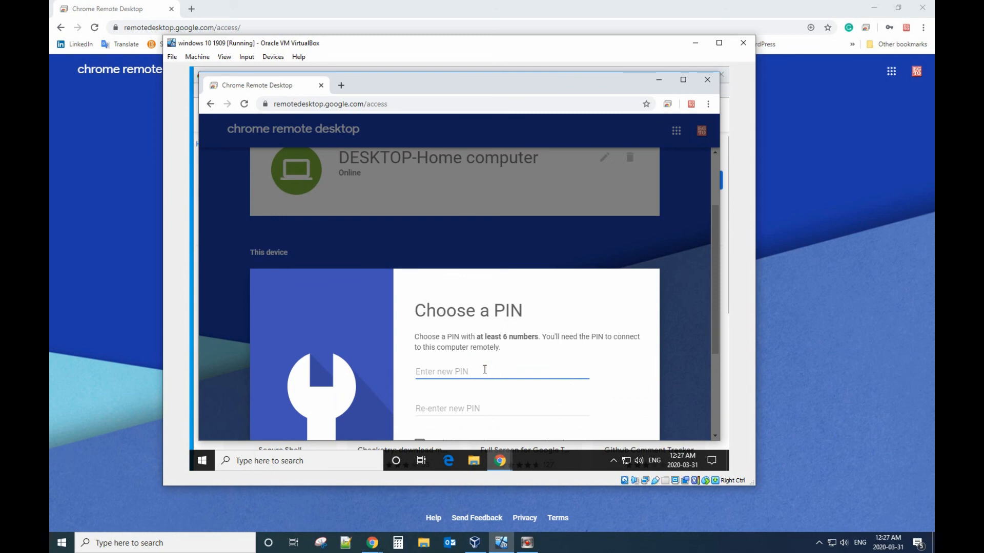
Step: Enter the remote access PIN and re-enter it to confirm
scroll(484, 370, "down", 1)
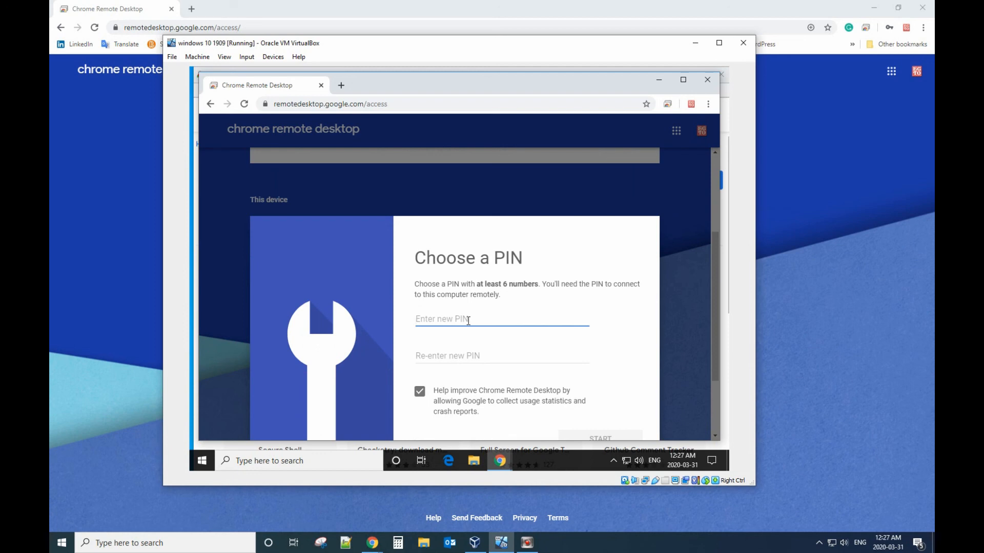
type("12")
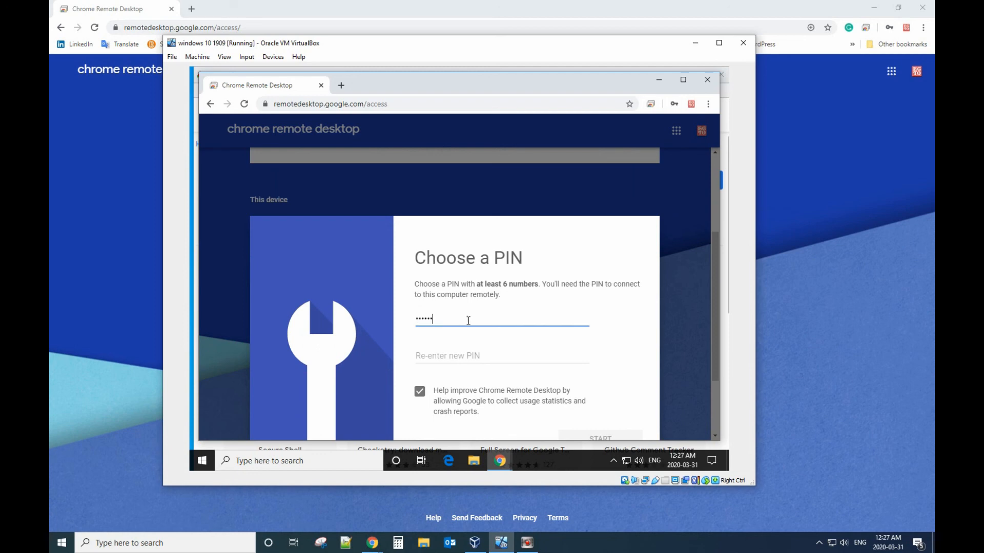
left_click(464, 355)
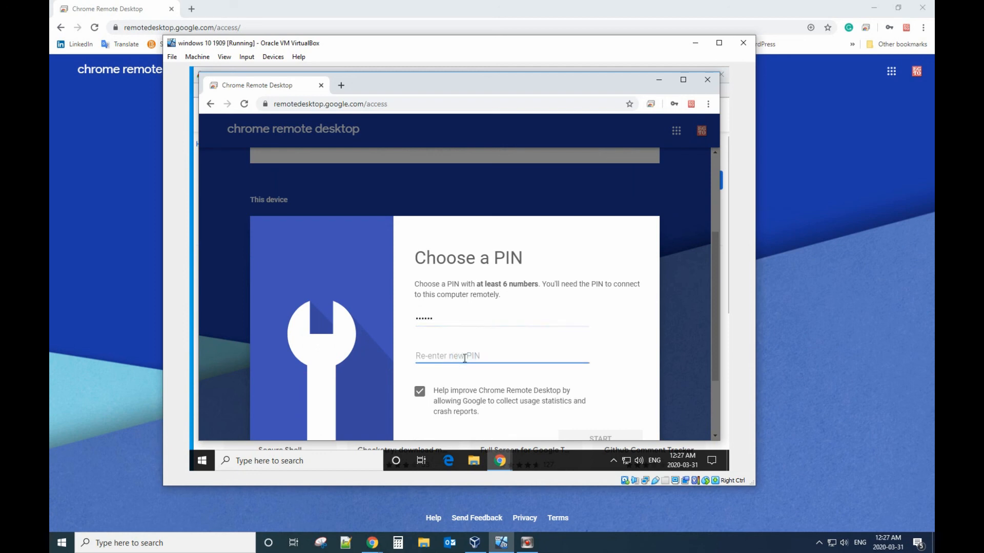
type("123456")
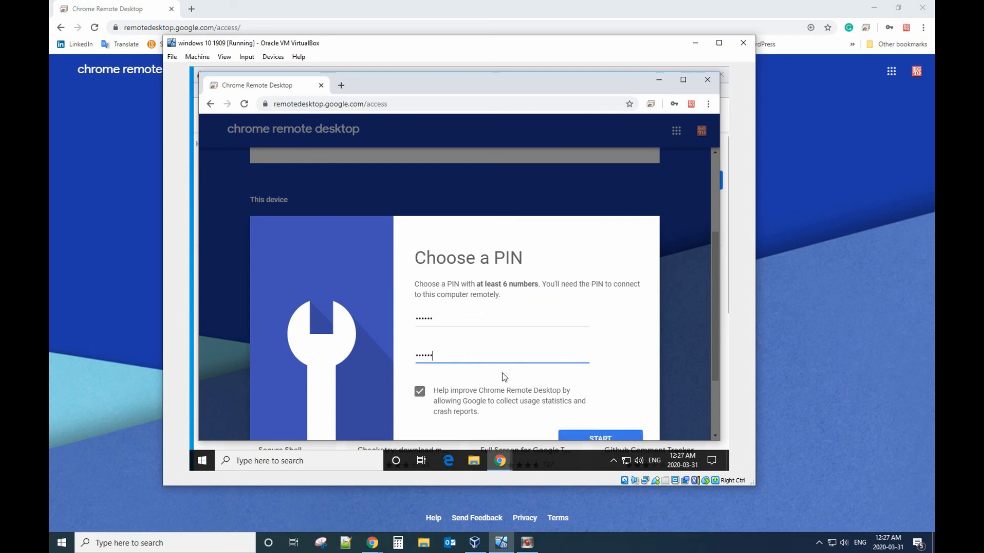
Step: Decline usage statistics, start remote access, save the PIN in the browser and approve the UAC prompt
scroll(502, 373, "down", 1)
left_click(418, 340)
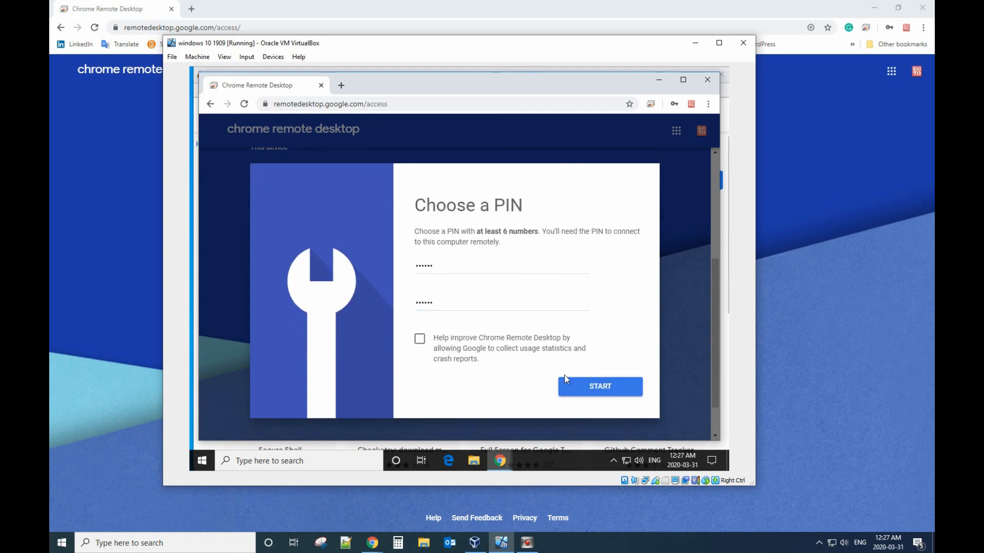
left_click(587, 386)
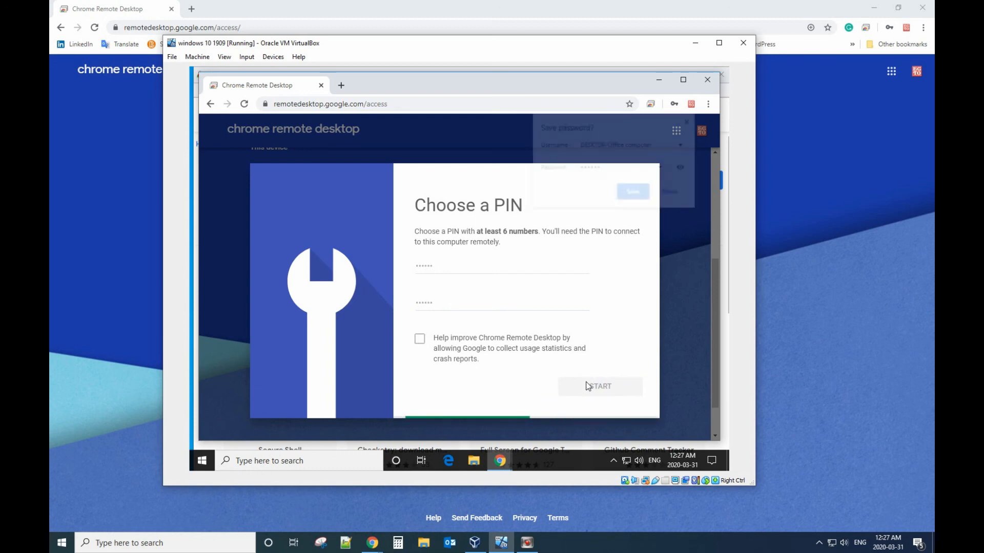
left_click(634, 193)
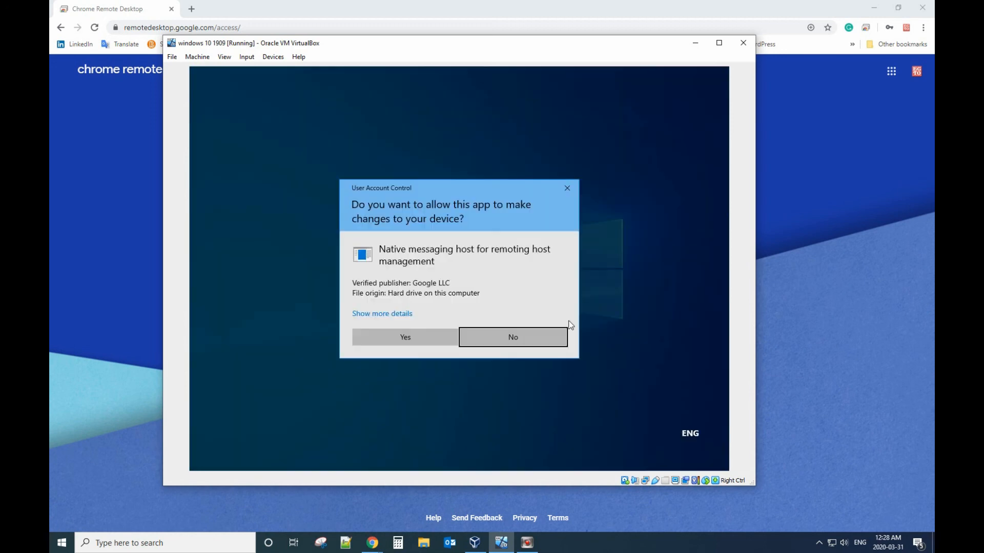
left_click(426, 344)
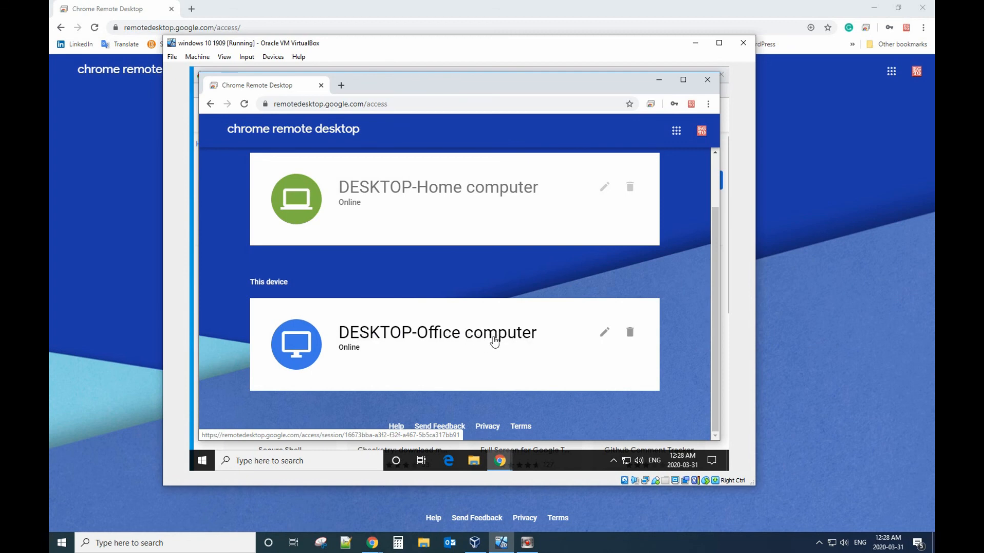
Step: Move the VirtualBox window aside and select DESKTOP-Office computer under Remote devices in the host's Chrome
left_click_drag(600, 49, 526, 32)
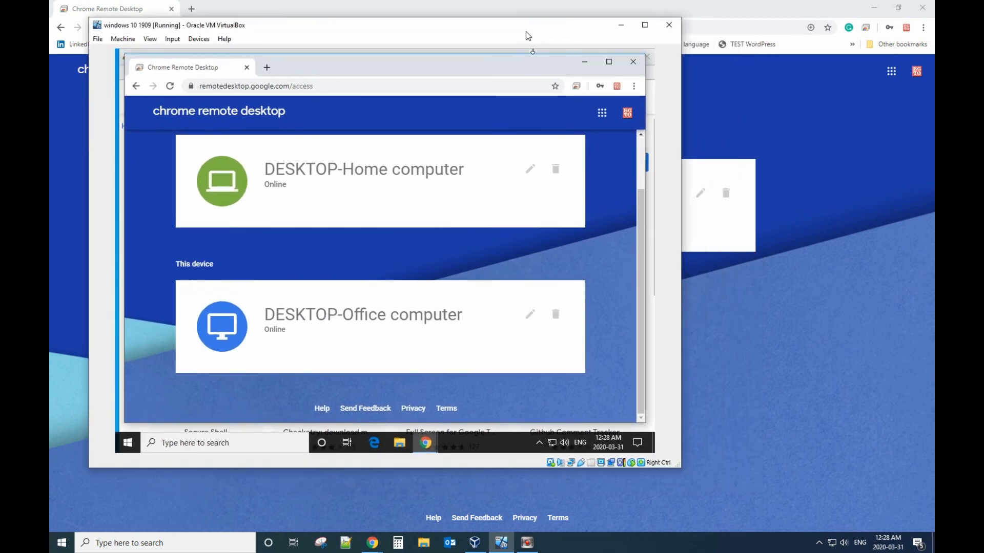
left_click(738, 108)
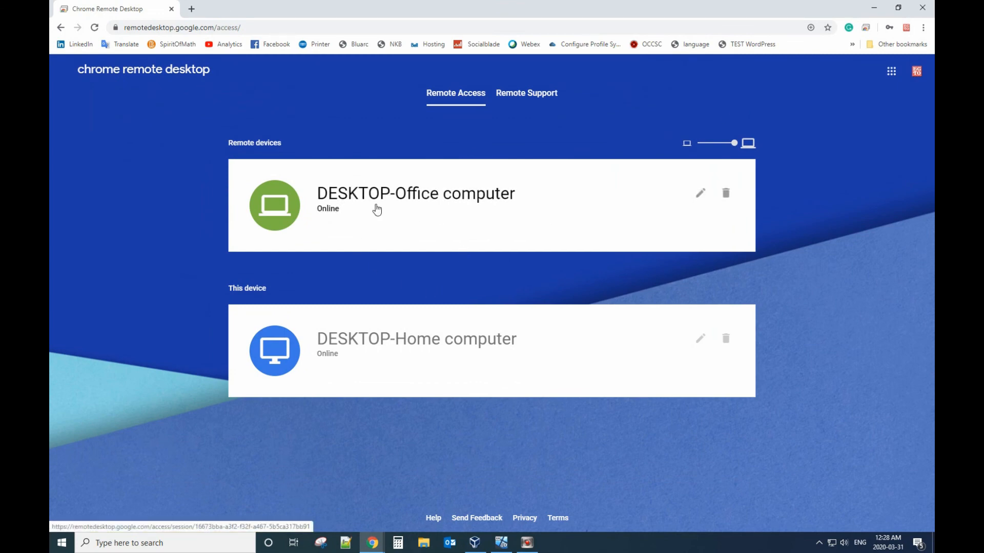
left_click(491, 200)
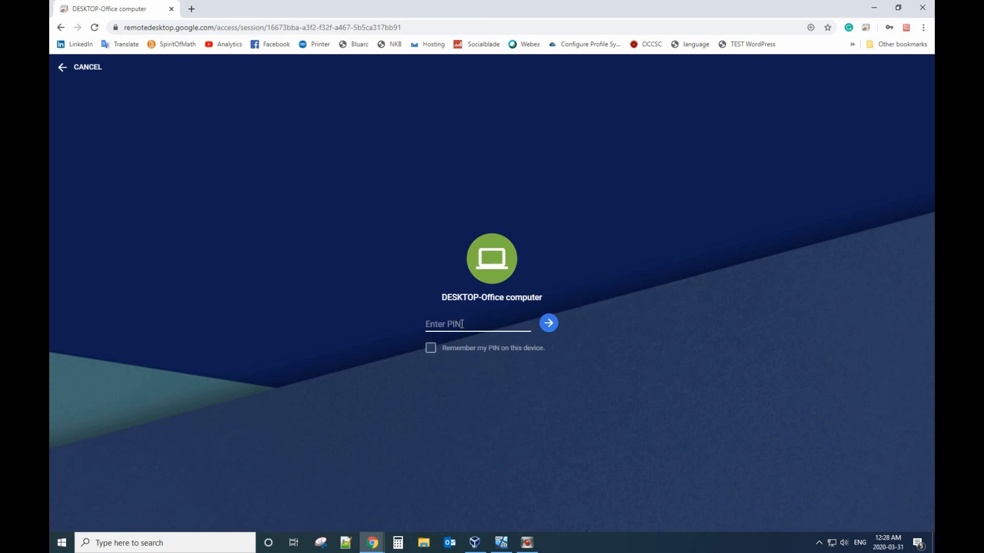
Step: Enter the PIN to connect to DESKTOP-Office computer and snap the session to the right half
type("12")
left_click(548, 324)
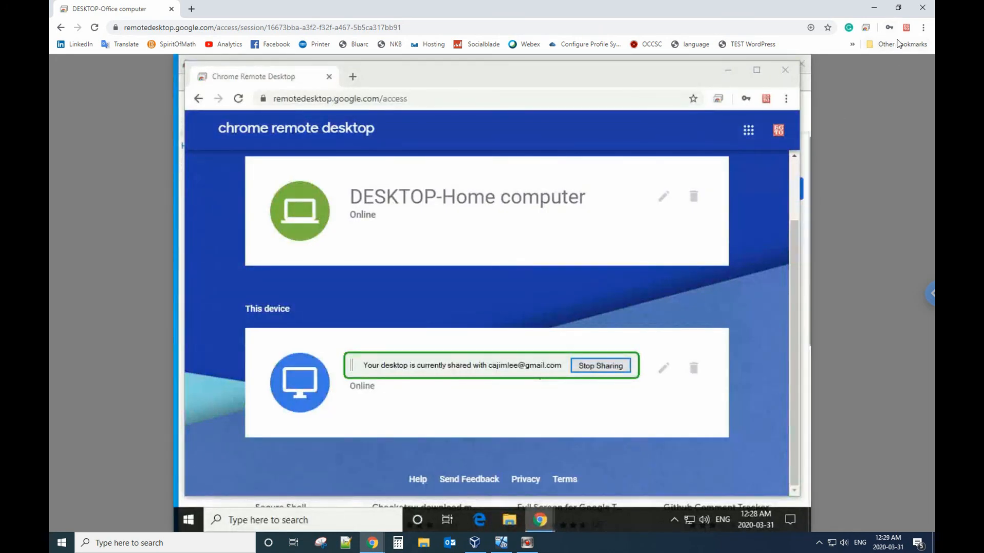
left_click(897, 9)
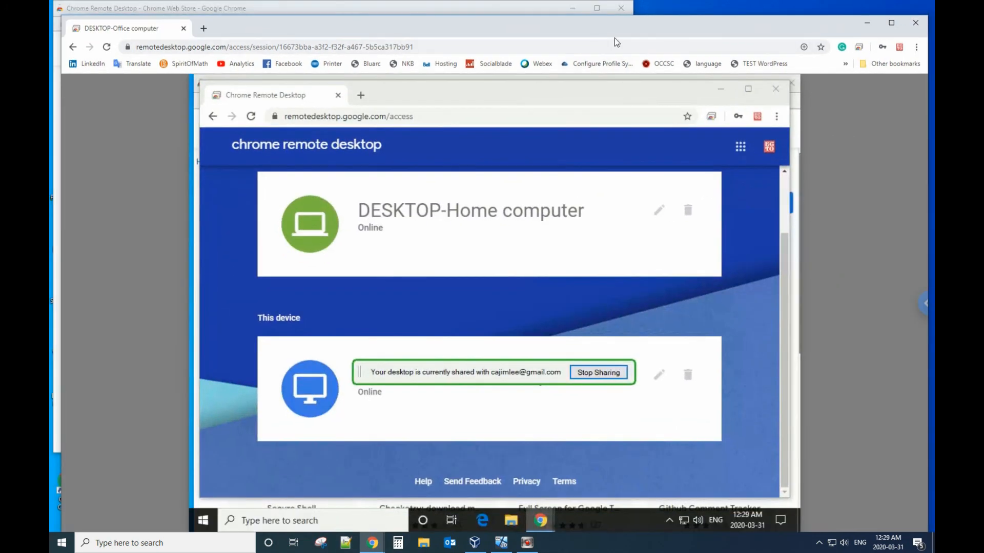
left_click_drag(583, 35, 933, 245)
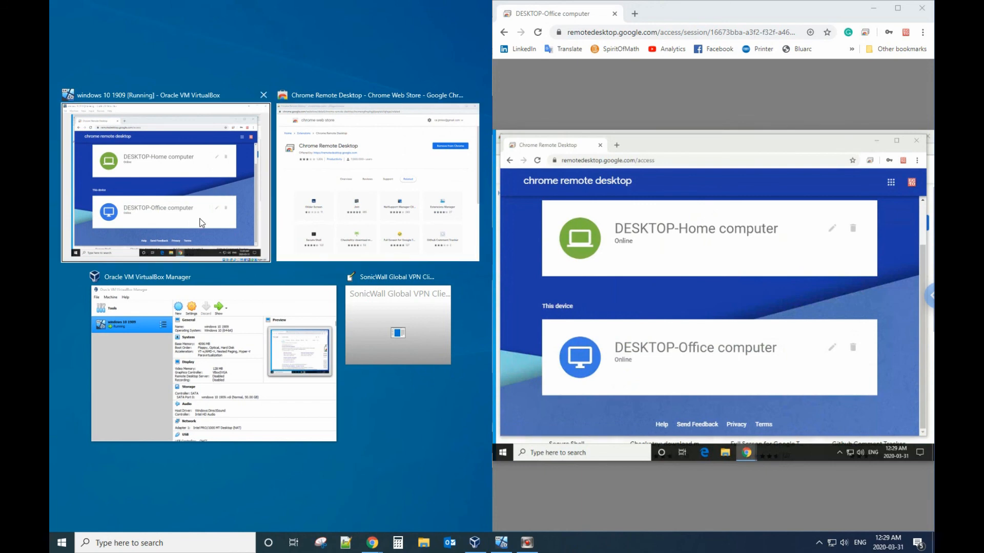
Step: Put the VM on the left half, minimize the guest's remote access page and close its web store window
left_click(188, 168)
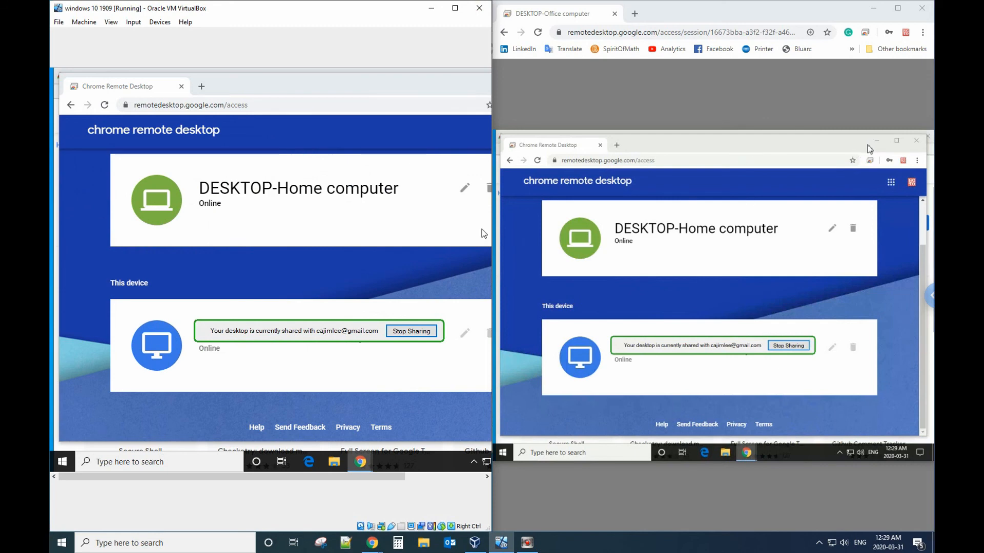
left_click(876, 148)
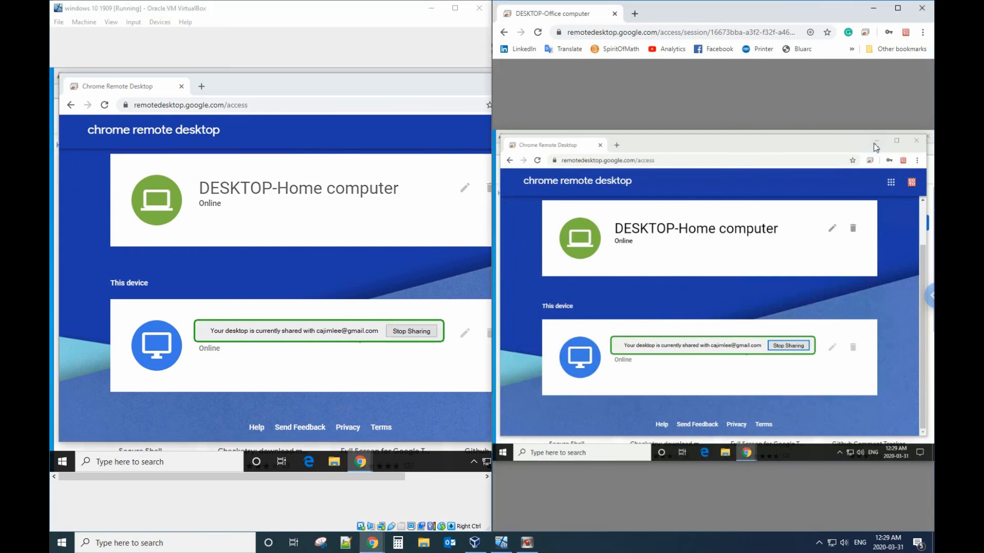
left_click(831, 147)
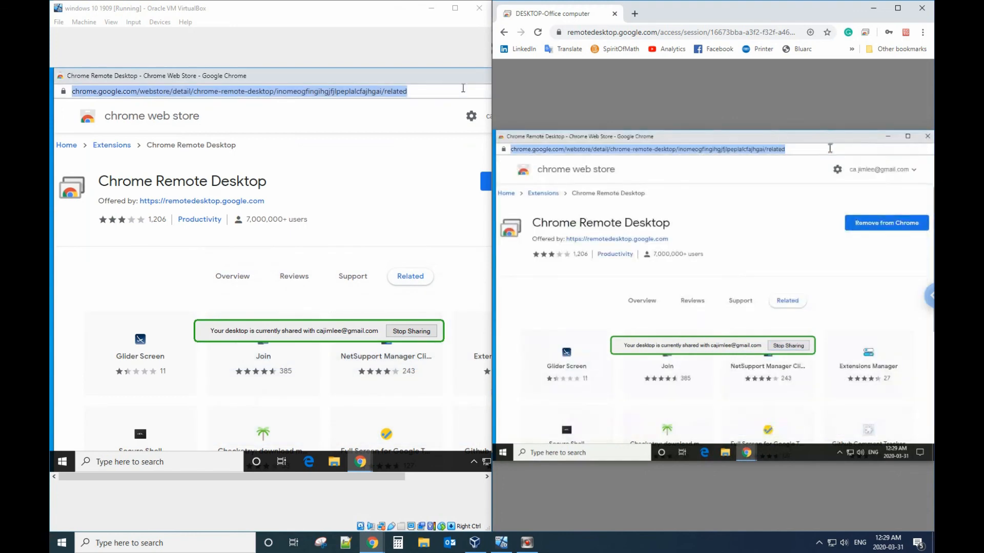
left_click_drag(446, 82, 847, 144)
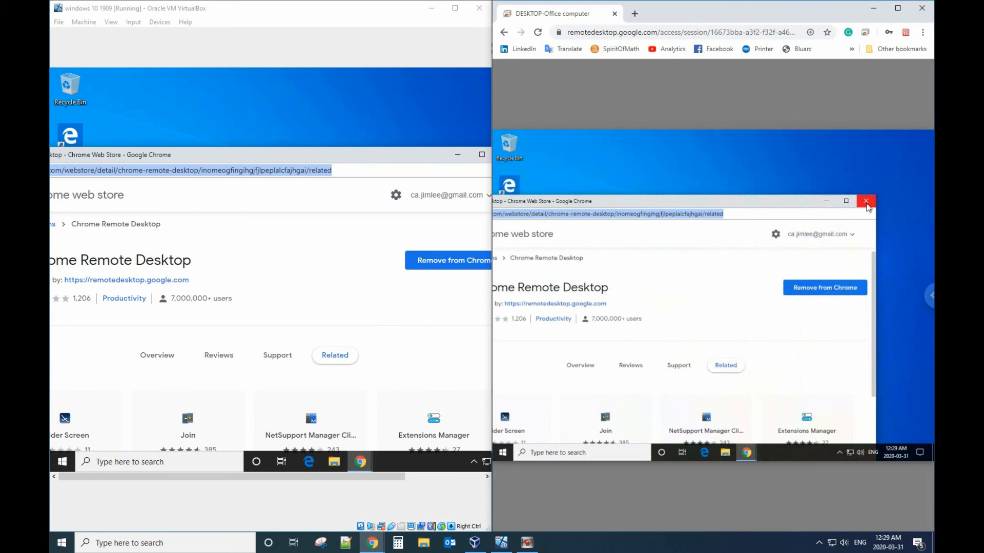
left_click(865, 202)
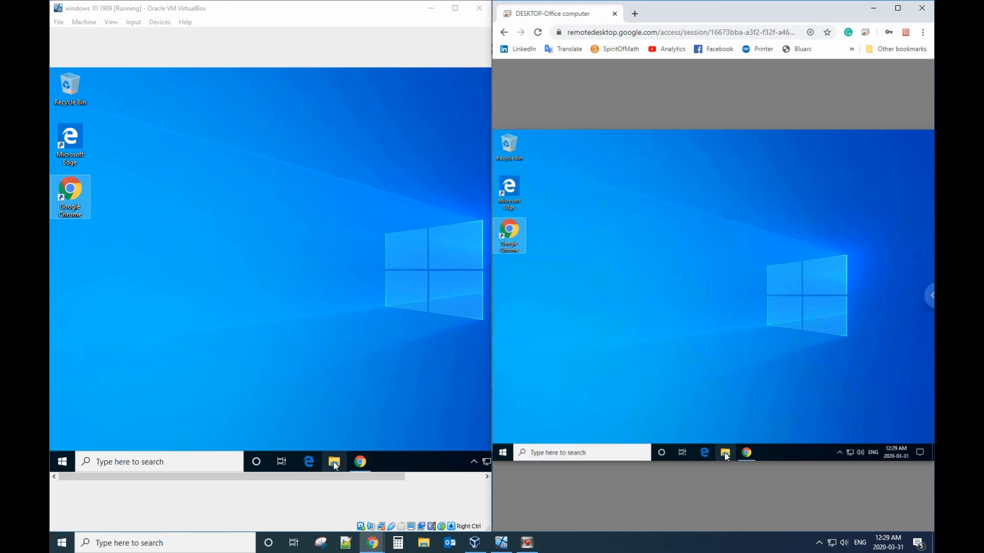
left_click(733, 392)
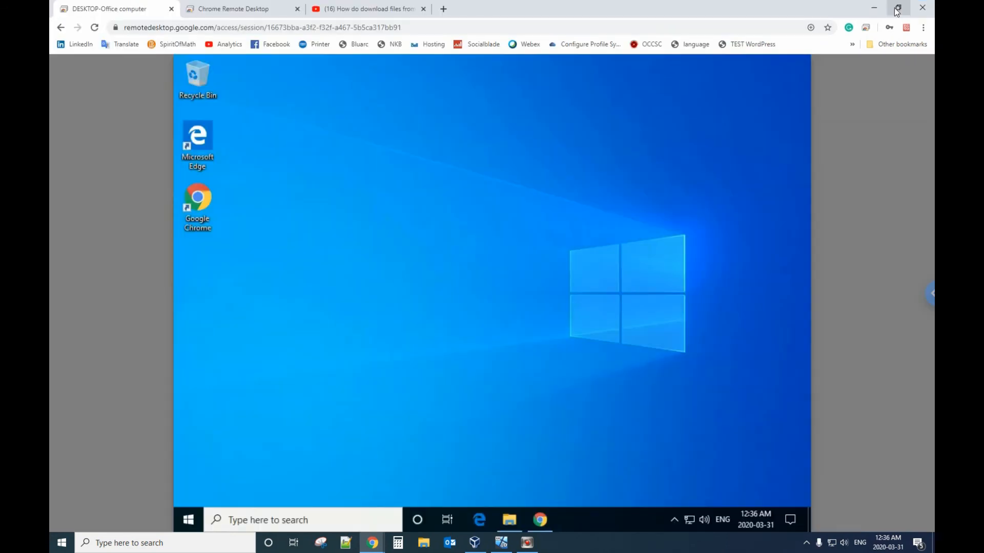
Step: Restore the host Chrome window, move it right, close the YouTube tab and bring the VM forward
left_click(896, 12)
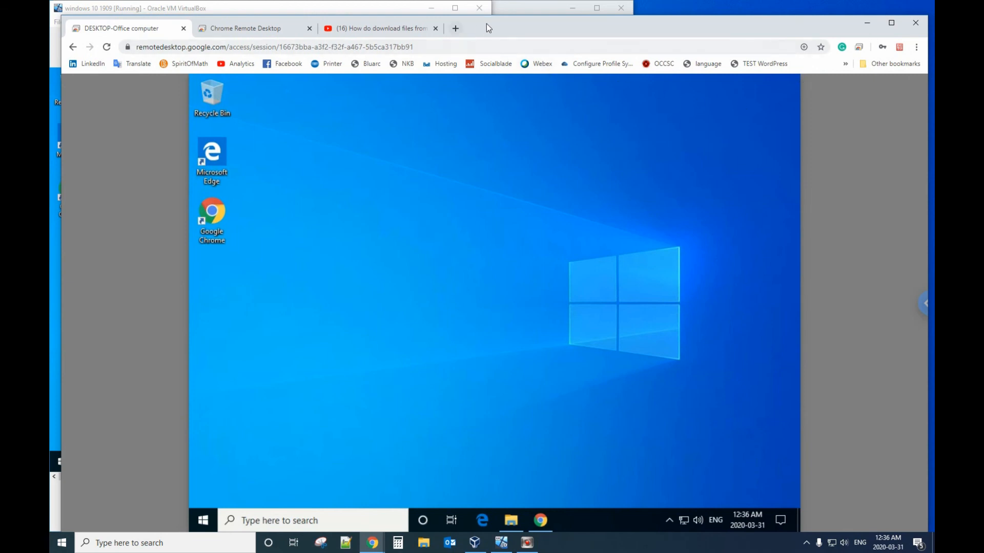
left_click_drag(509, 31, 782, 47)
left_click(633, 35)
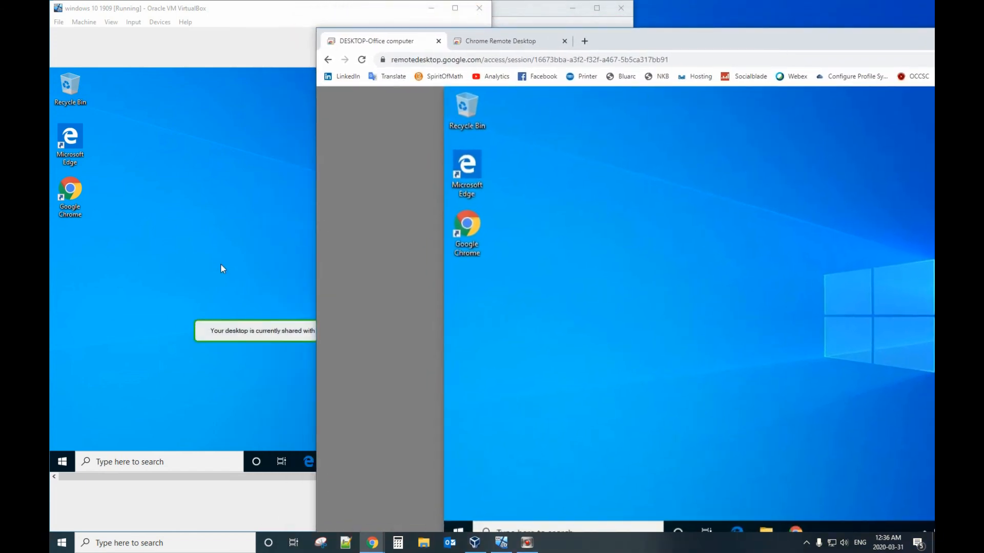
left_click(220, 266)
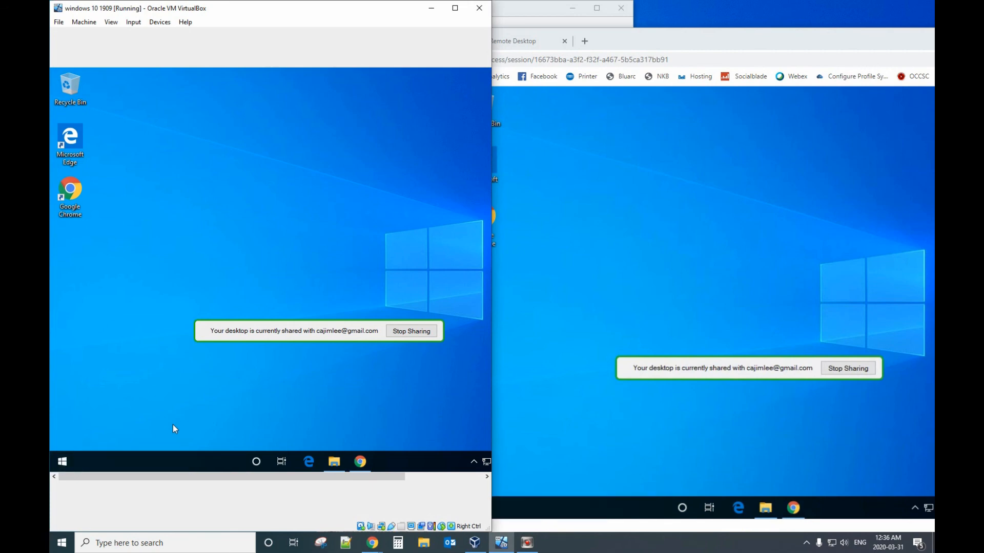
Step: Search 'notepad' from the VM's Start menu and launch Notepad from the results
left_click(126, 462)
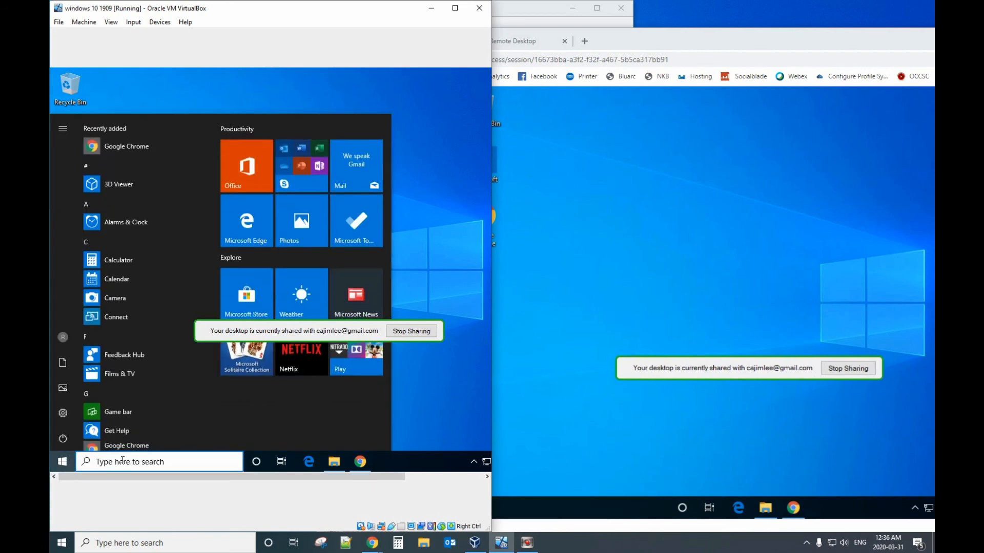
type("not")
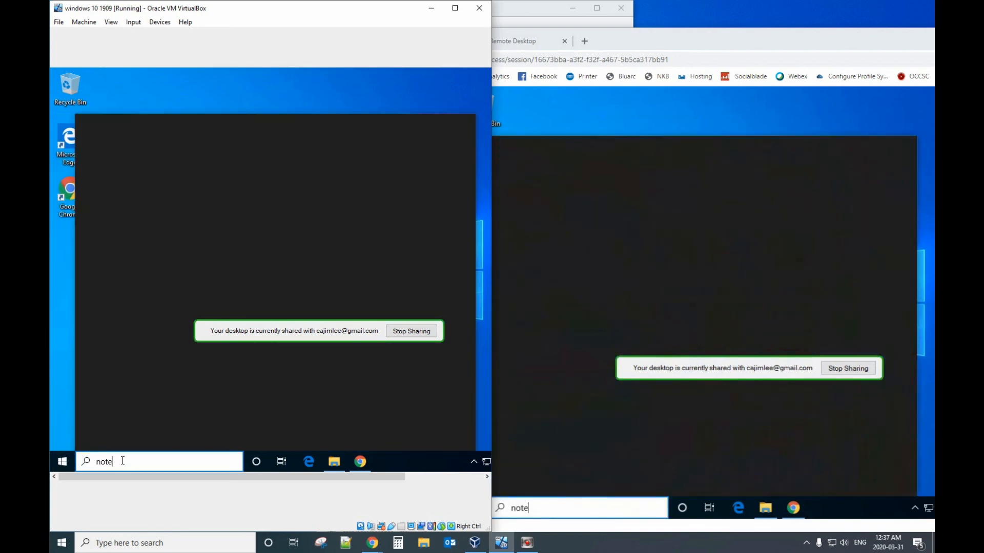
type("ep")
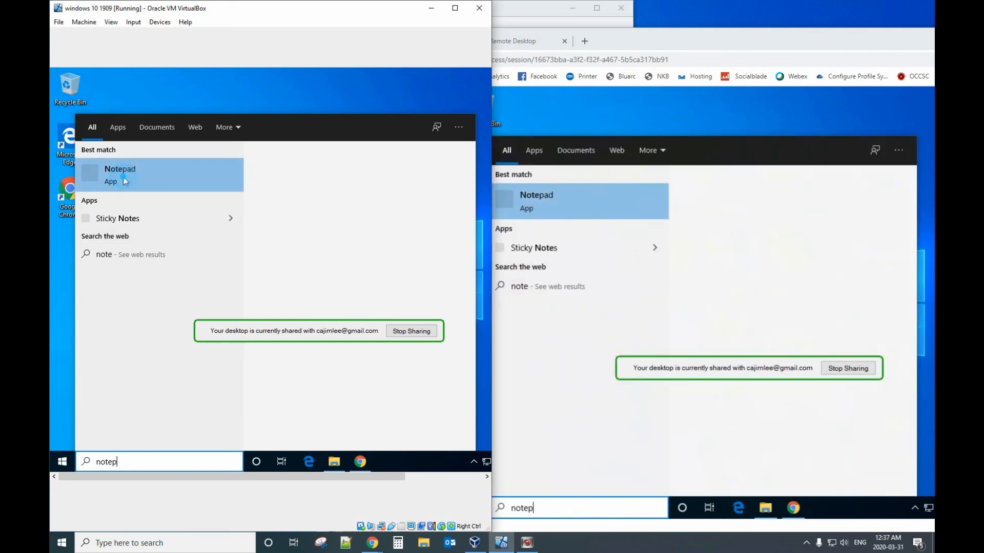
type("ad")
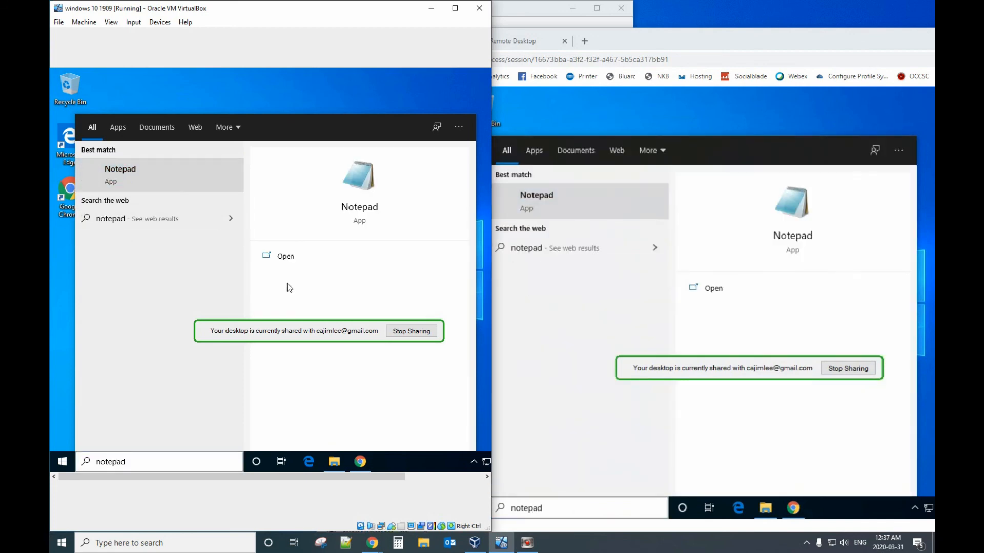
left_click(174, 173)
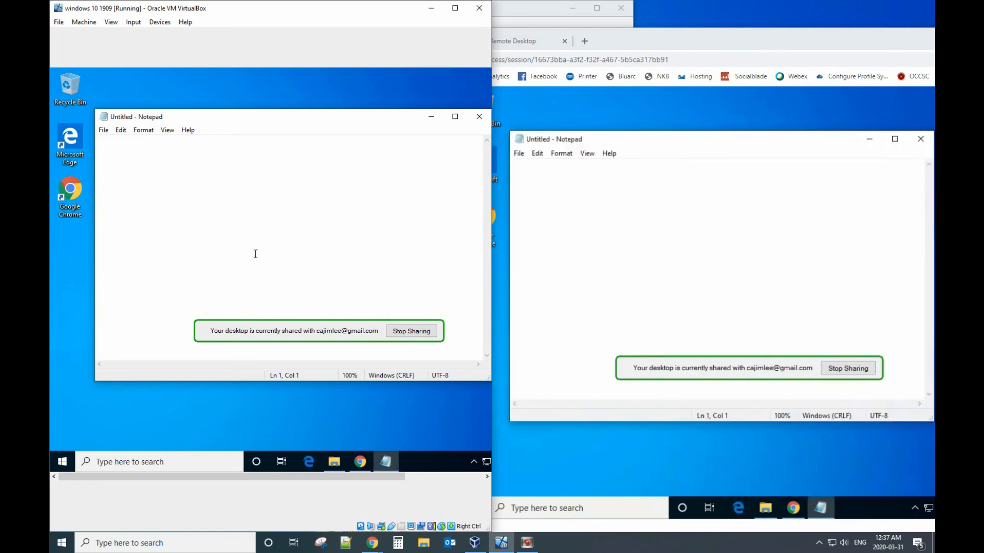
Step: Type 'thanks' in Notepad, correcting the typo, and choose File > Save As
type("thasnks")
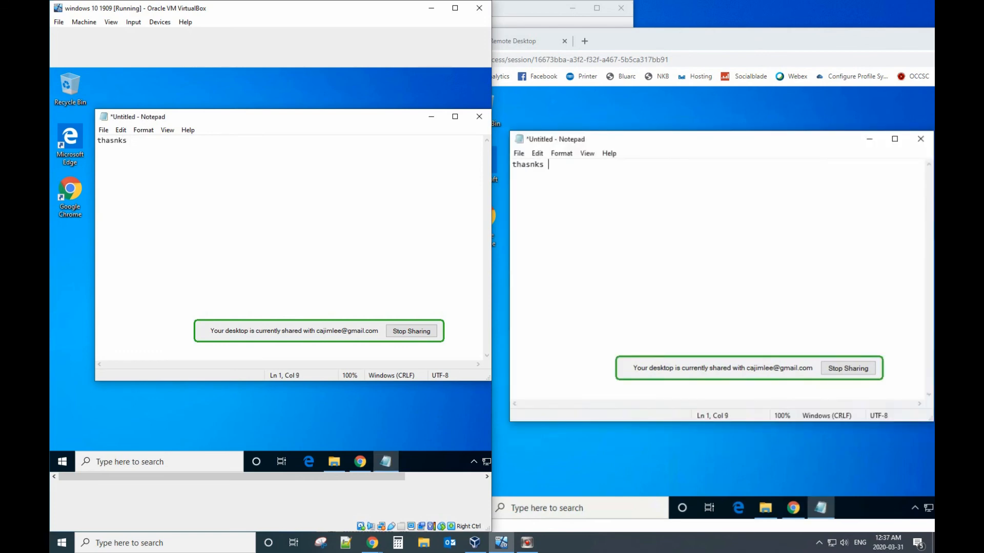
key("BackSpace")
key("BackSpace")
key("BackSpace")
left_click(103, 131)
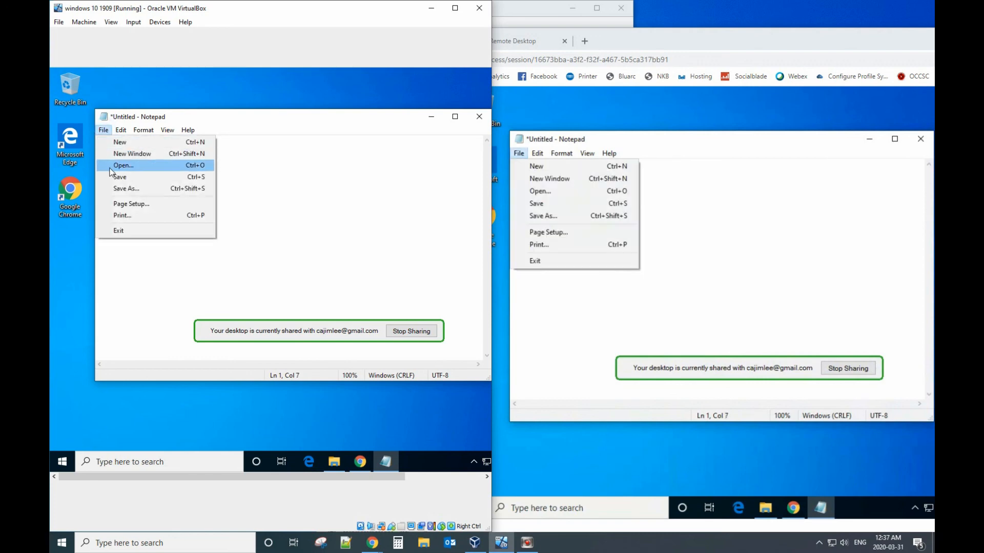
left_click(123, 188)
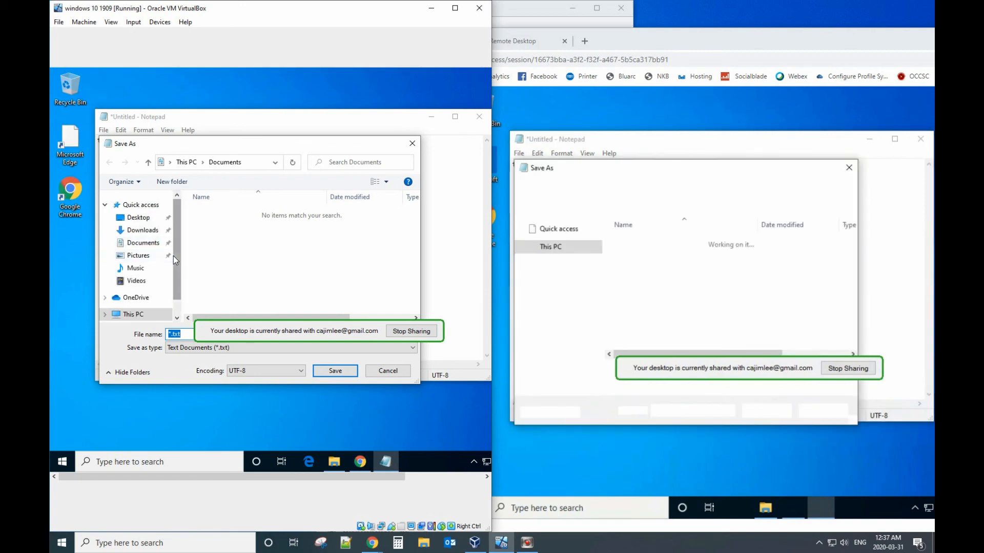
Step: Save the note as 'needdownload' in the guest's Documents folder, then return to the remote session window
left_click(144, 243)
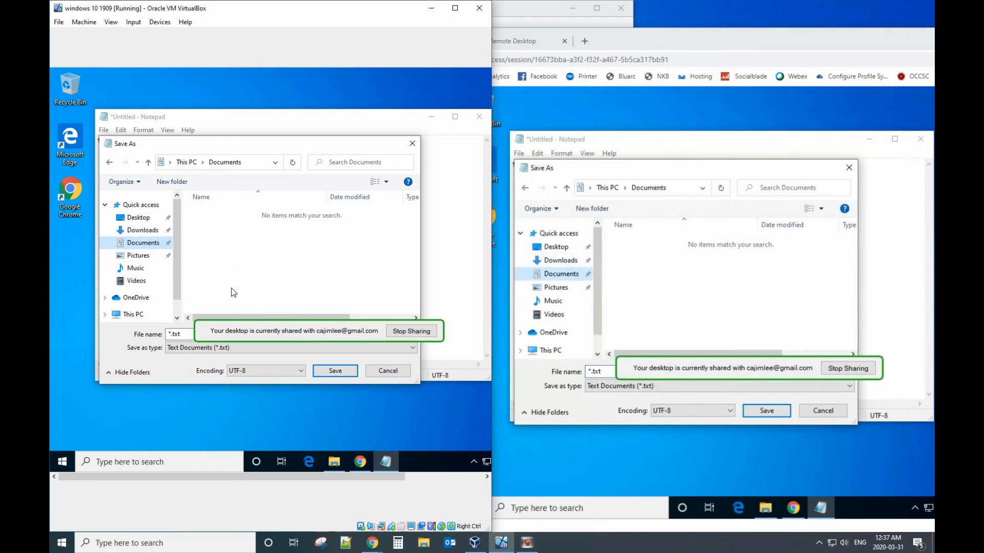
left_click(169, 334)
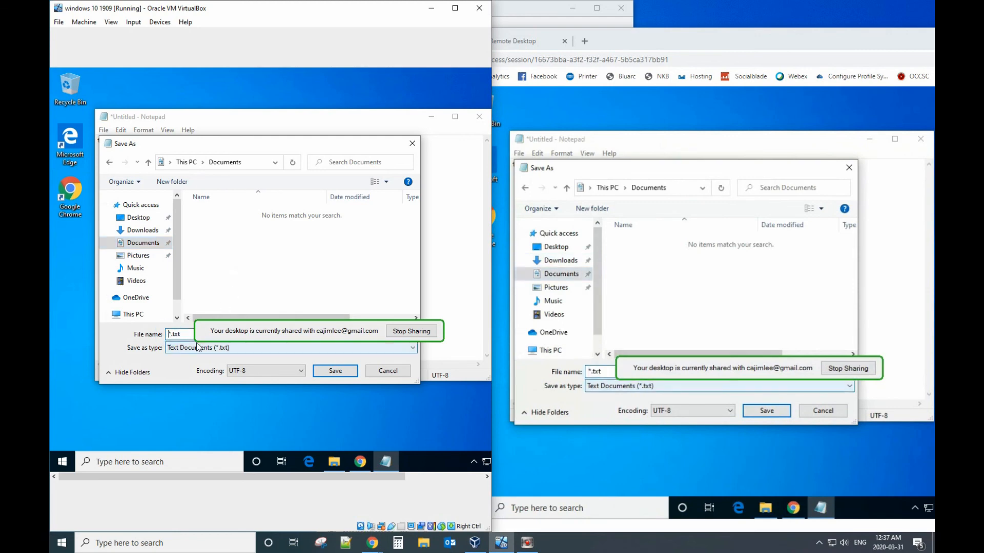
type("needdow")
left_click(335, 370)
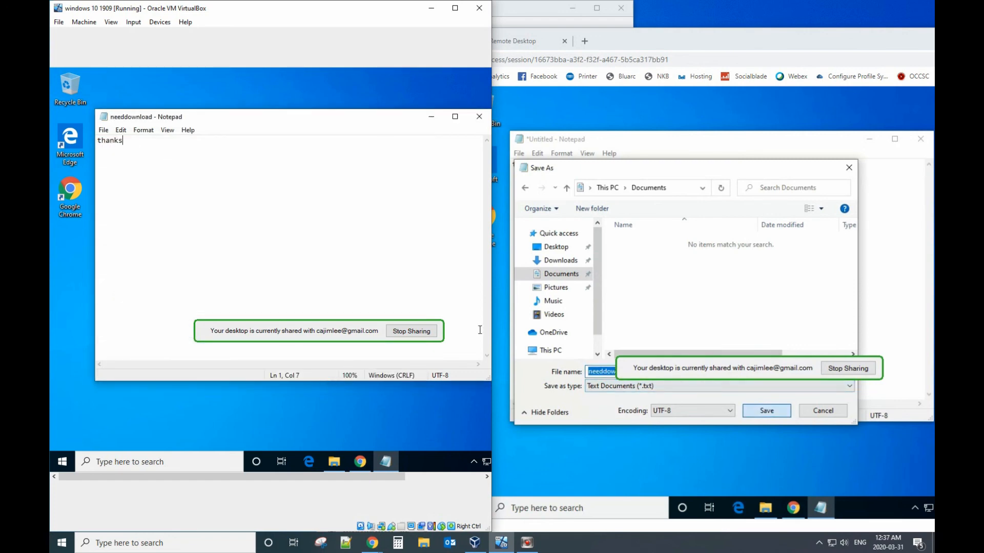
left_click(699, 44)
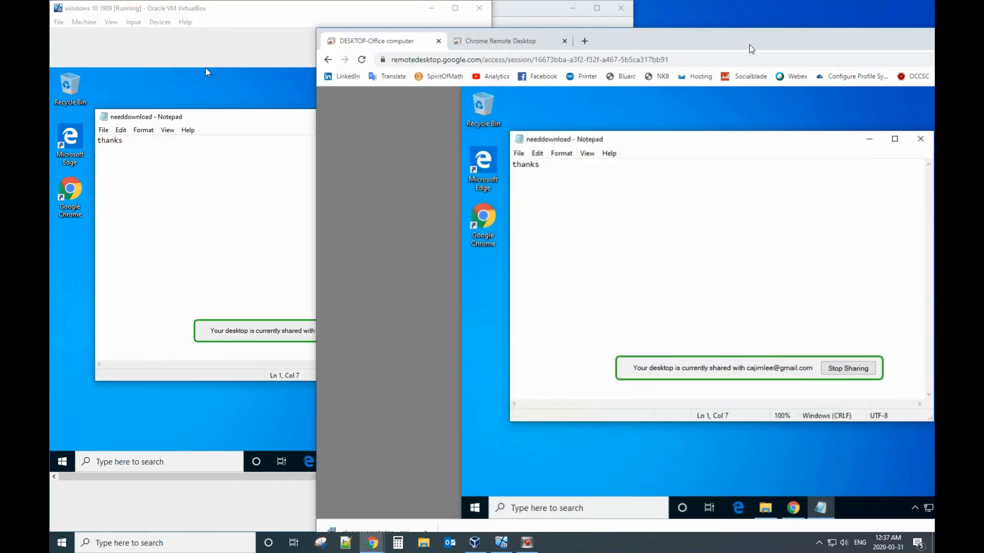
Step: Maximize the remote session window and choose Download file under File Transfer in the session options
left_click_drag(729, 48, 515, 38)
double_click(838, 36)
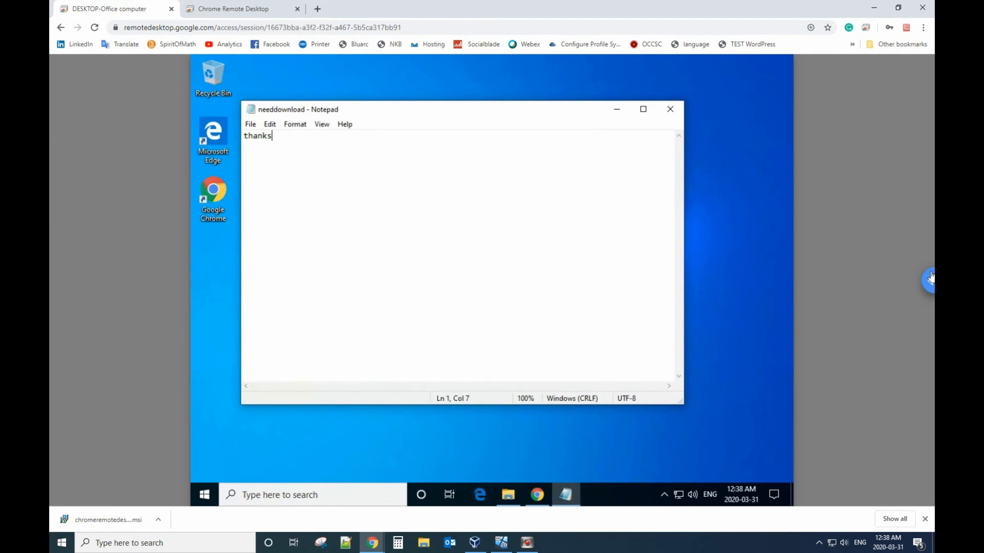
left_click(925, 282)
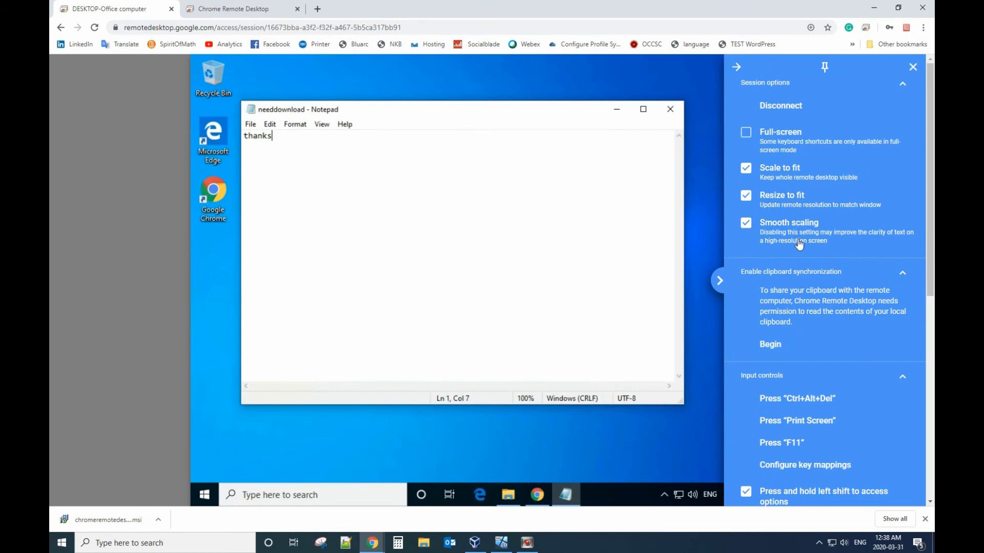
scroll(799, 246, "down", 4)
scroll(799, 261, "down", 4)
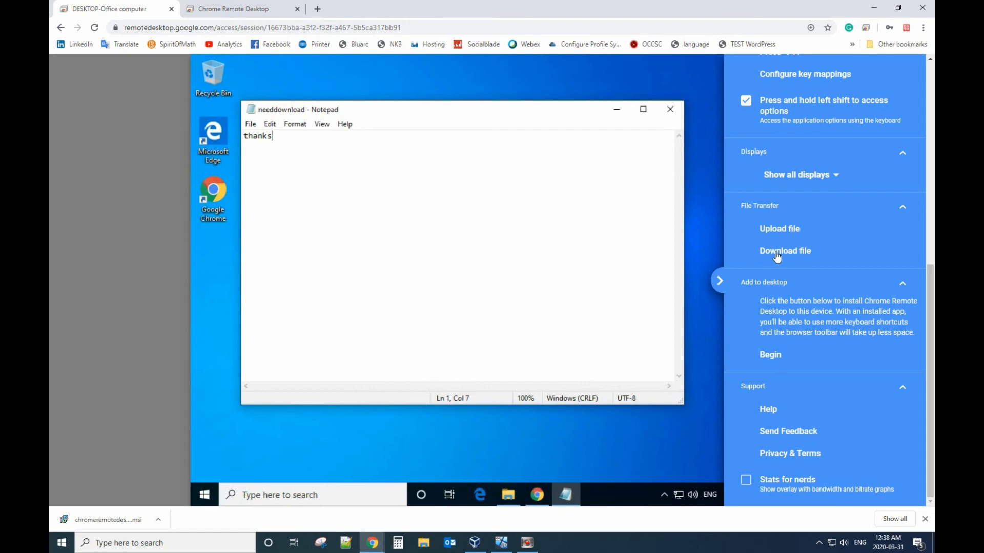
left_click(771, 251)
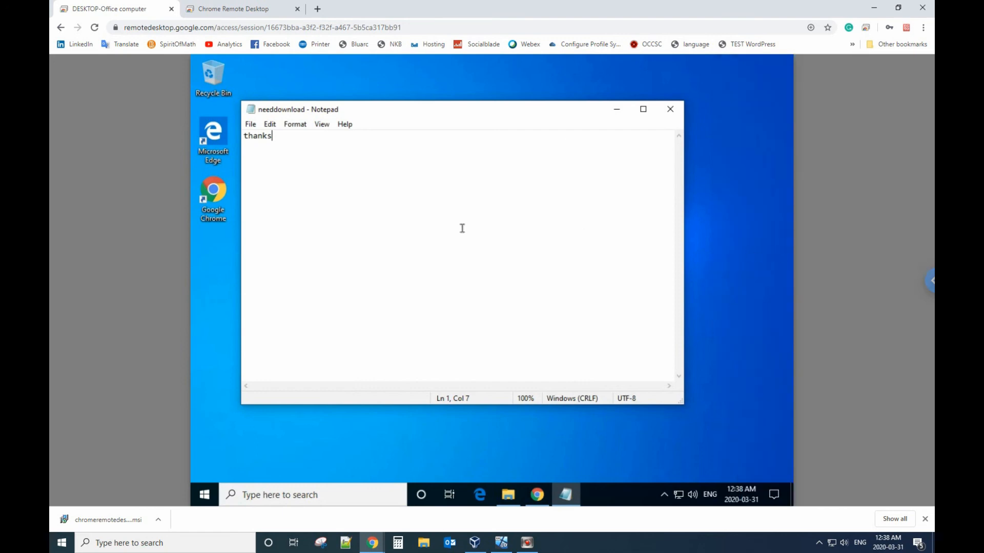
Step: Close the remote Notepad and download needdownload from the remote Documents folder
left_click(668, 109)
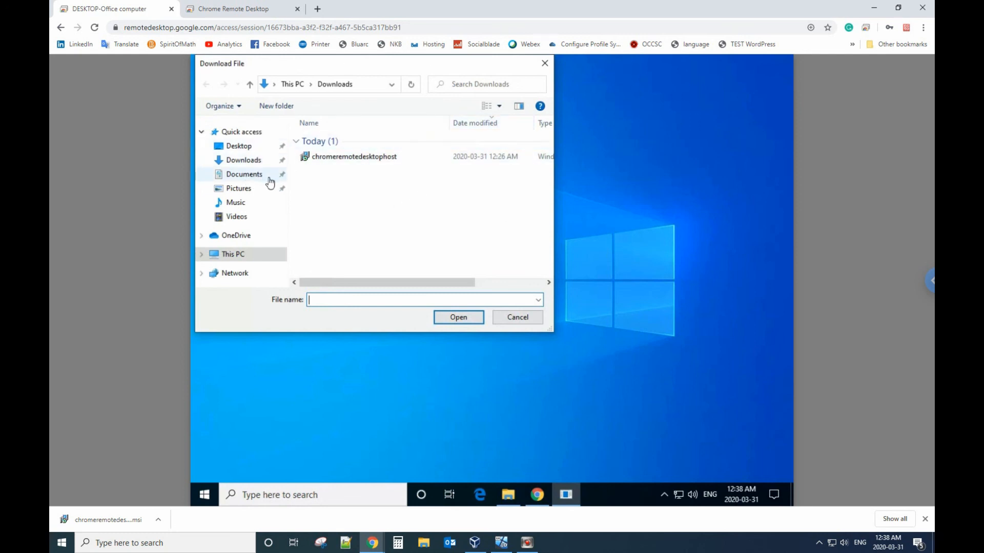
left_click(253, 175)
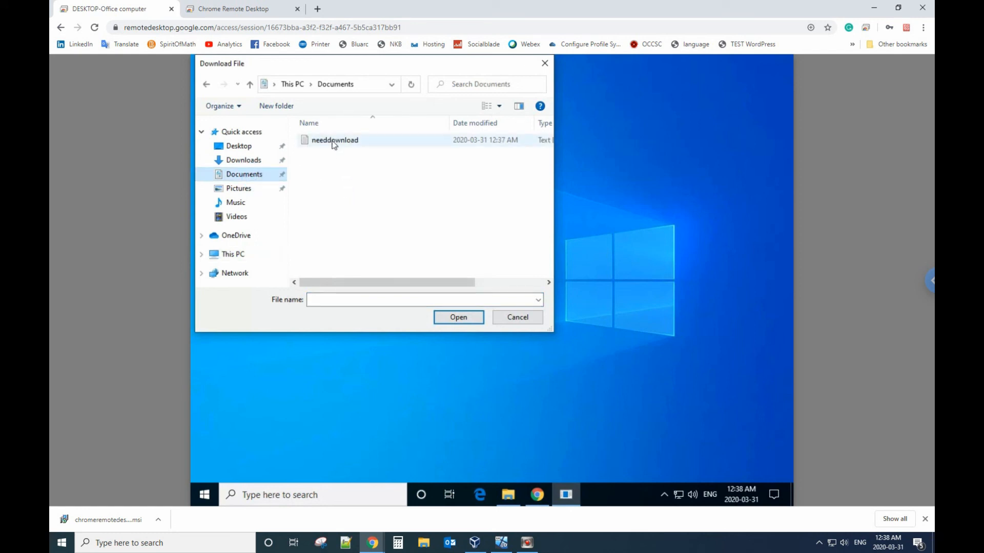
left_click(333, 141)
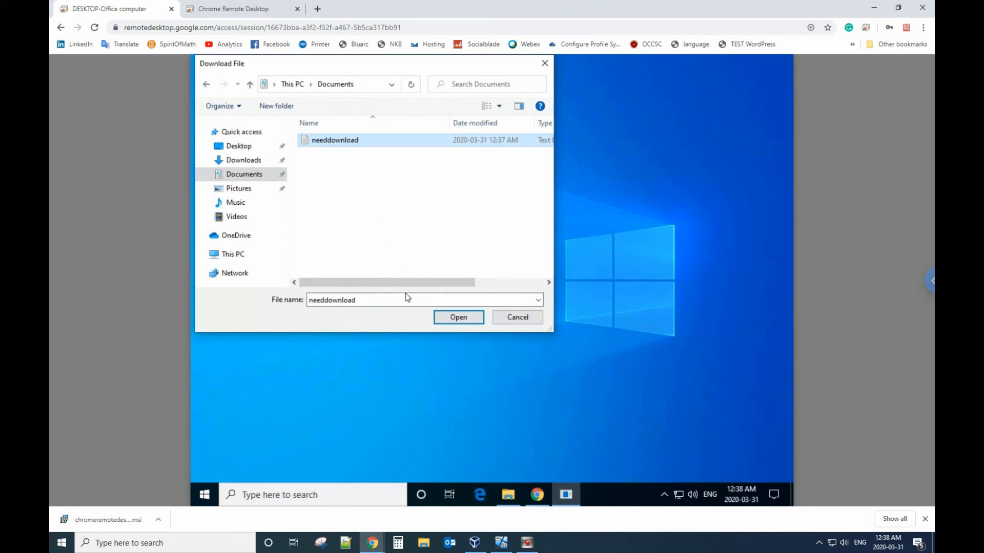
left_click(453, 322)
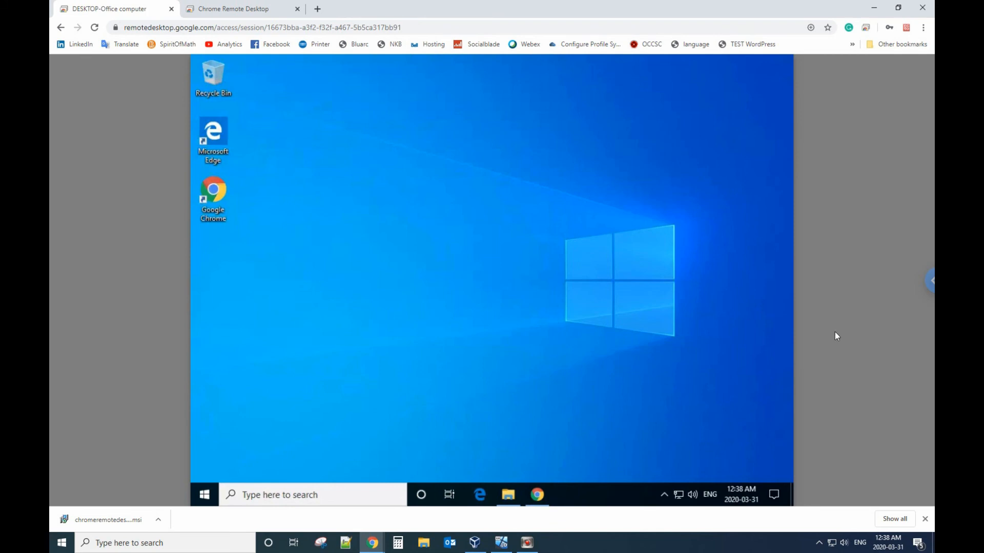
Step: Open the downloaded needdownload.txt from Chrome's downloads bar on the local computer
key("shift")
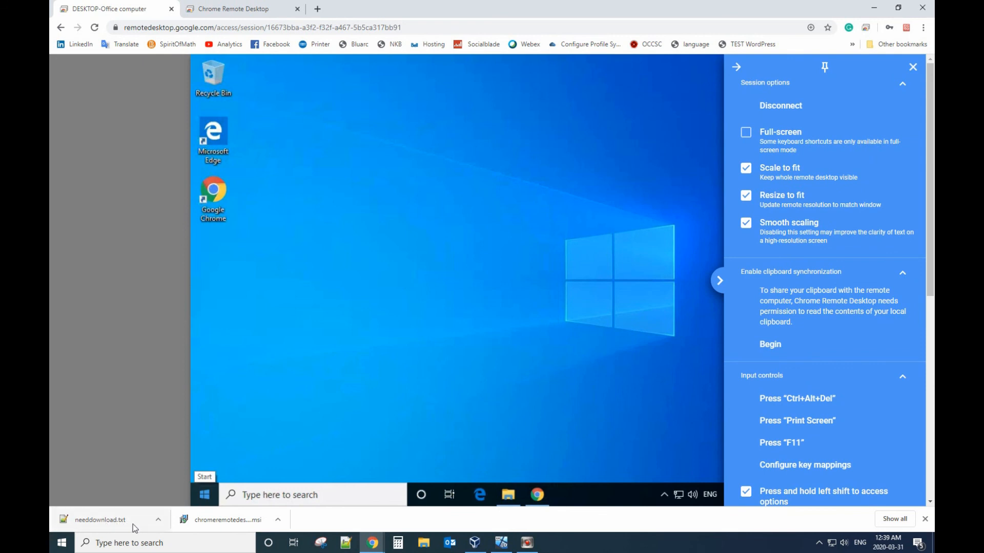
left_click(106, 521)
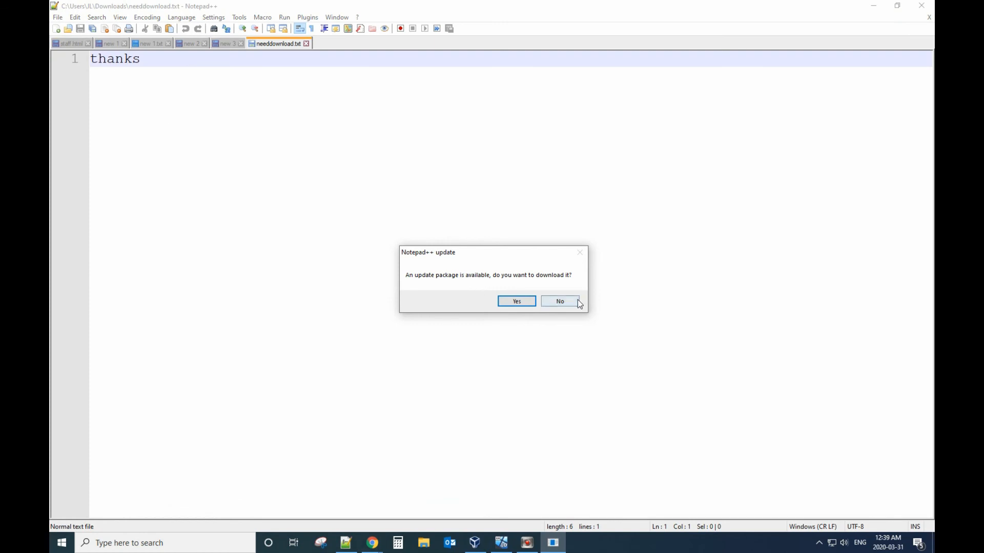
Step: Decline the Notepad++ update offer and close the needdownload.txt window showing 'thanks'
left_click(560, 302)
left_click(921, 5)
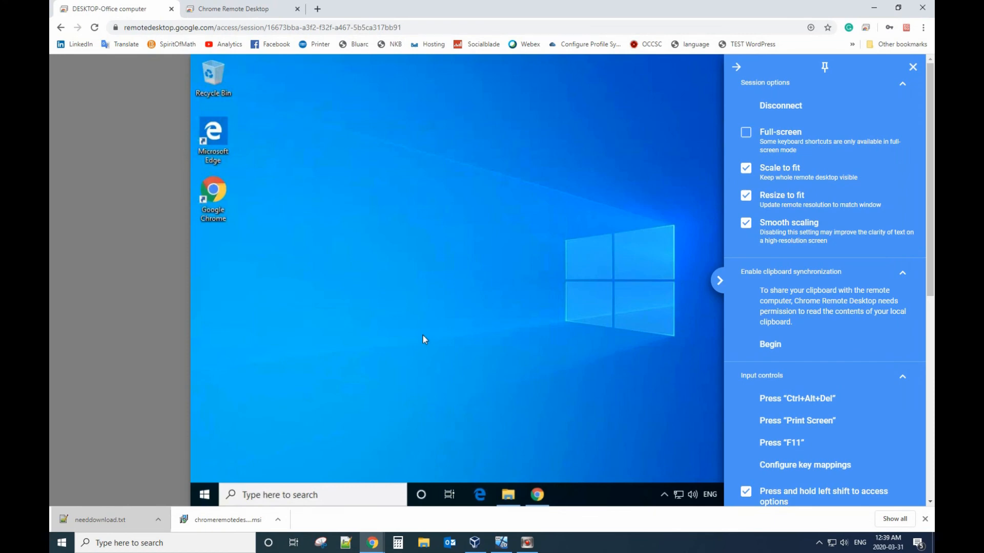
scroll(843, 403, "down", 7)
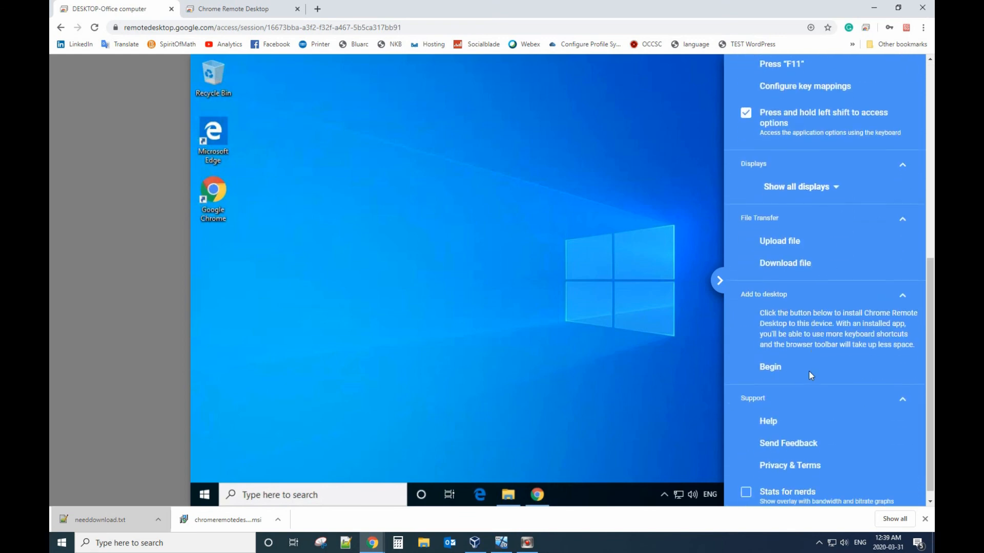
scroll(808, 370, "up", 8)
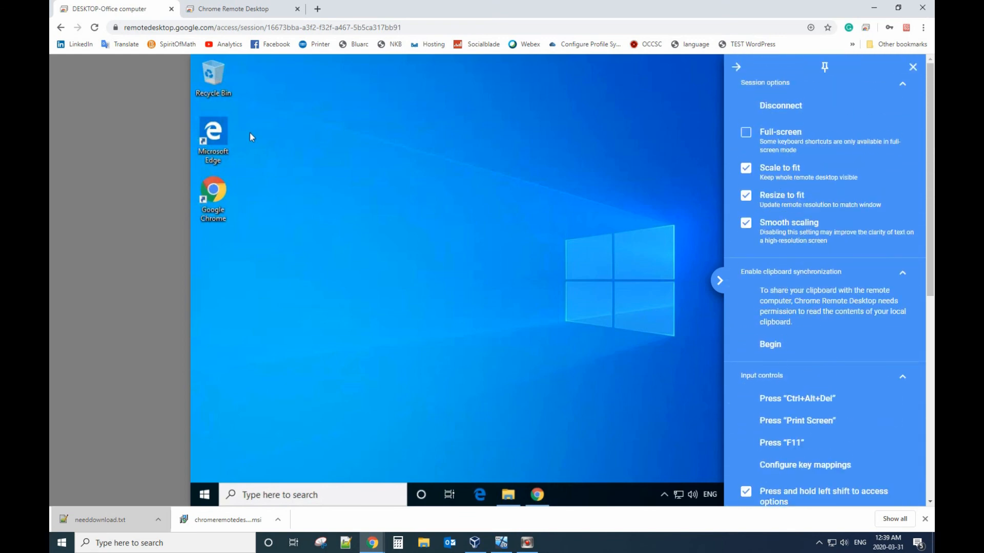